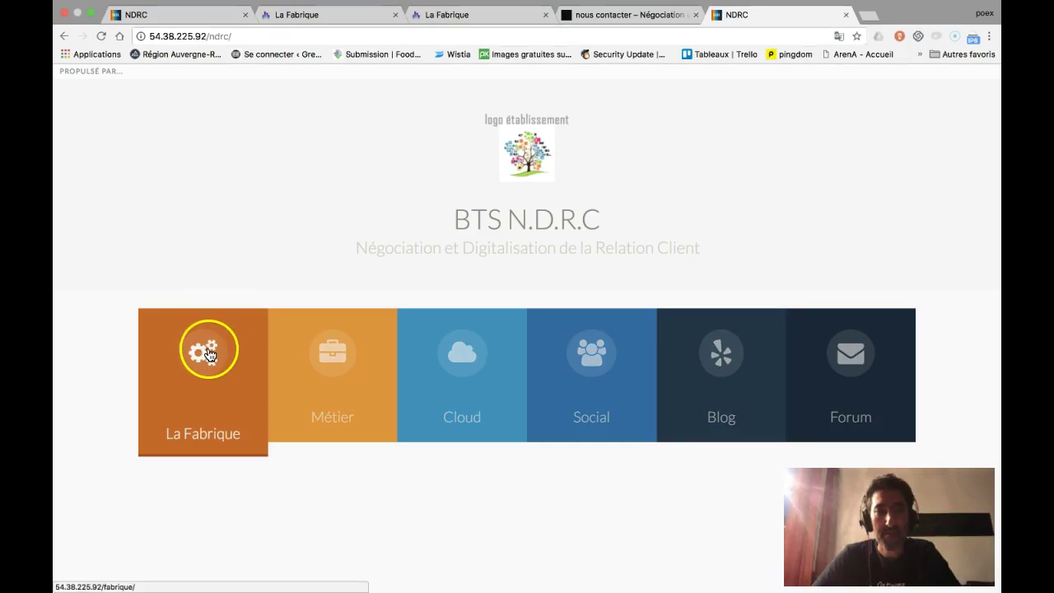
- Open La Fabrique from the NDRC portal and log in with the professor account's identifiant and password
left_click(211, 363)
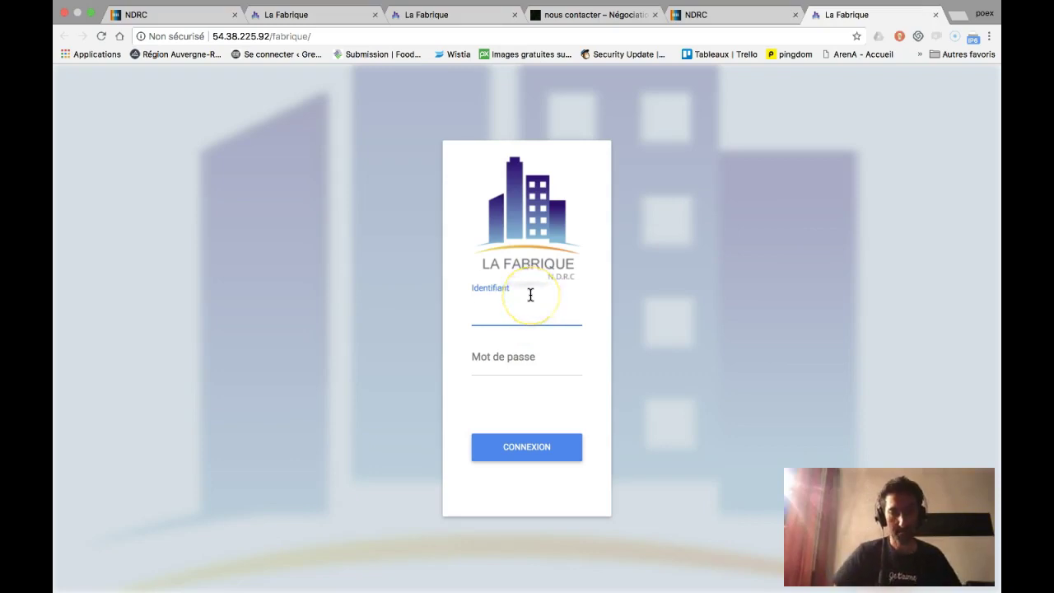
type("professeur")
key("Tab")
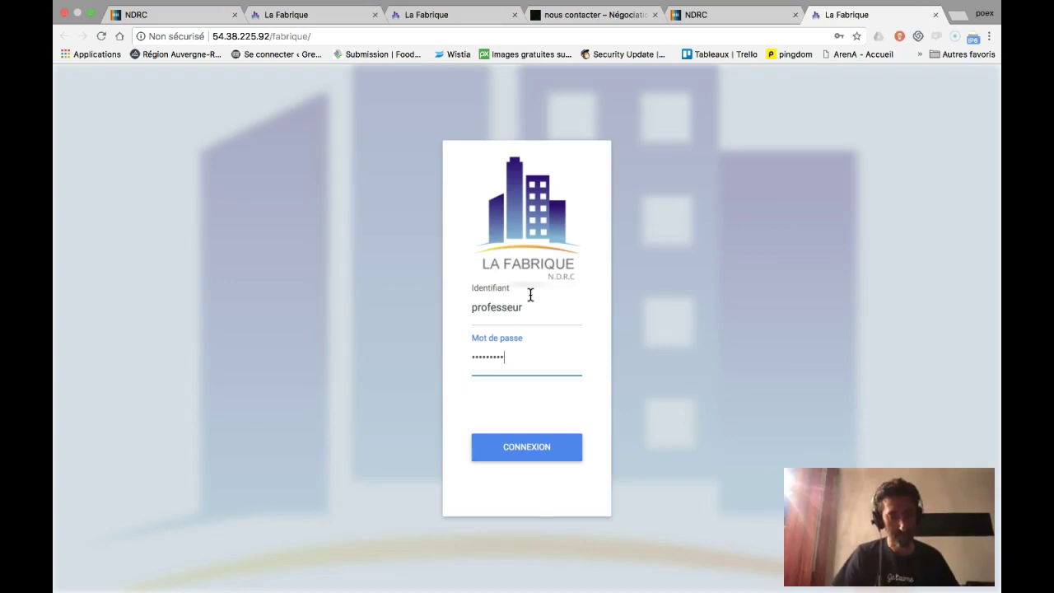
key("Return")
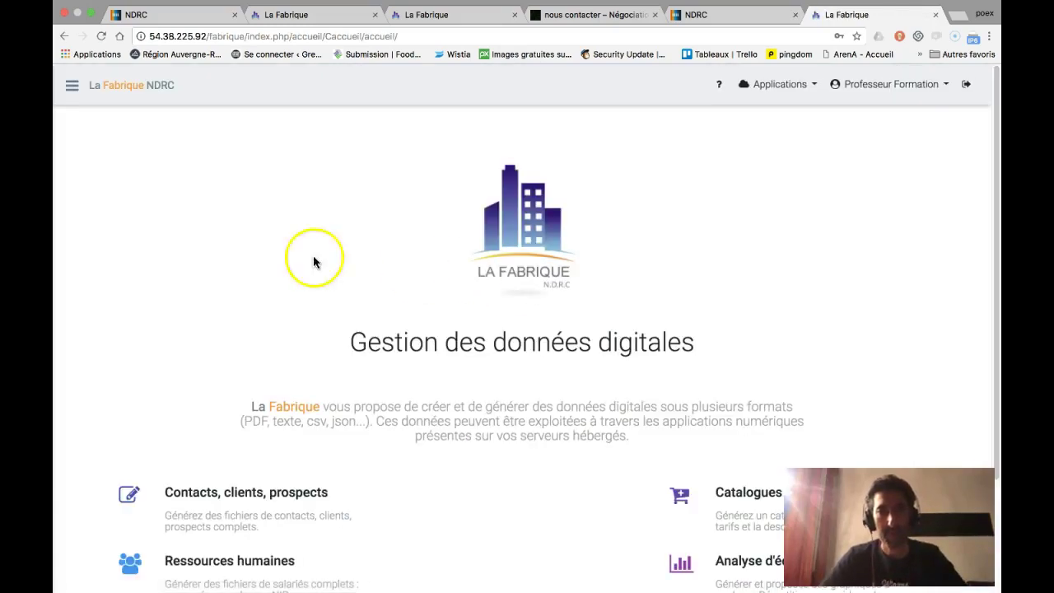
- Go to Paramétrages > Enseignants to reach the Gestion des enseignants page
scroll(530, 297, "down", 3)
scroll(329, 277, "up", 3)
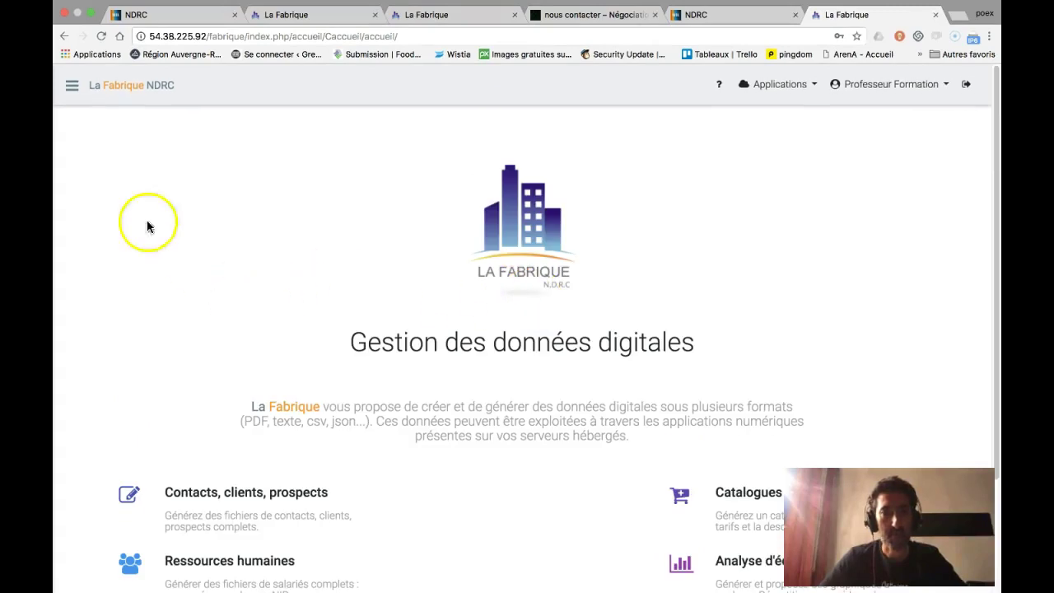
left_click(73, 85)
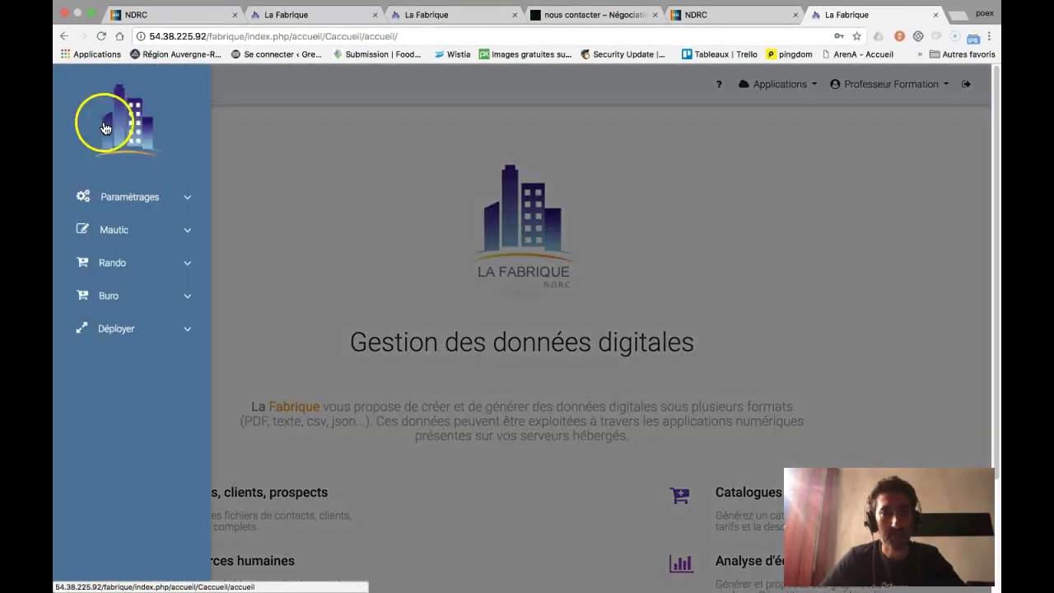
left_click(134, 199)
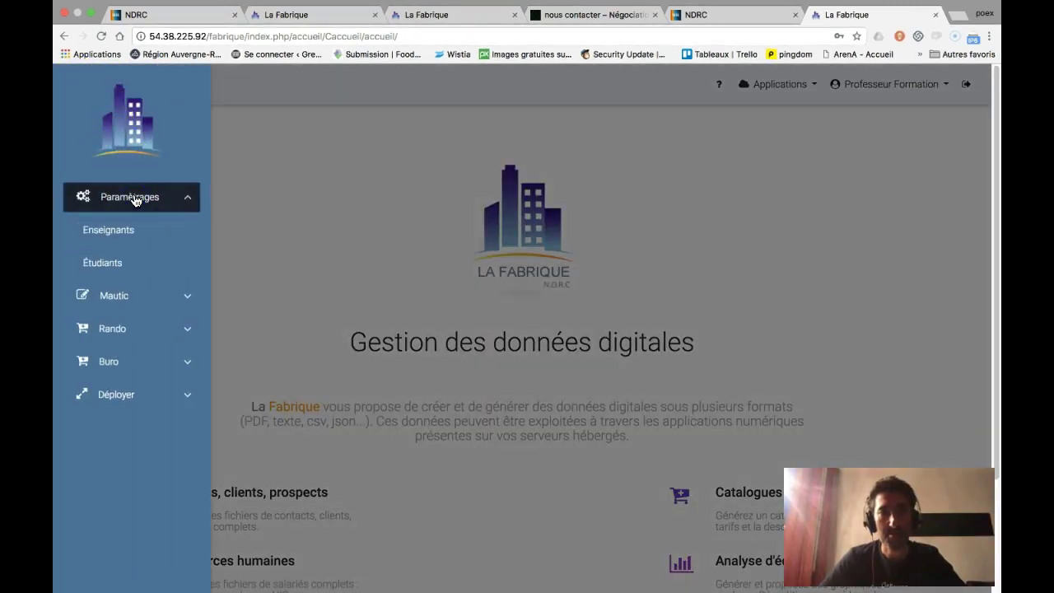
left_click(124, 232)
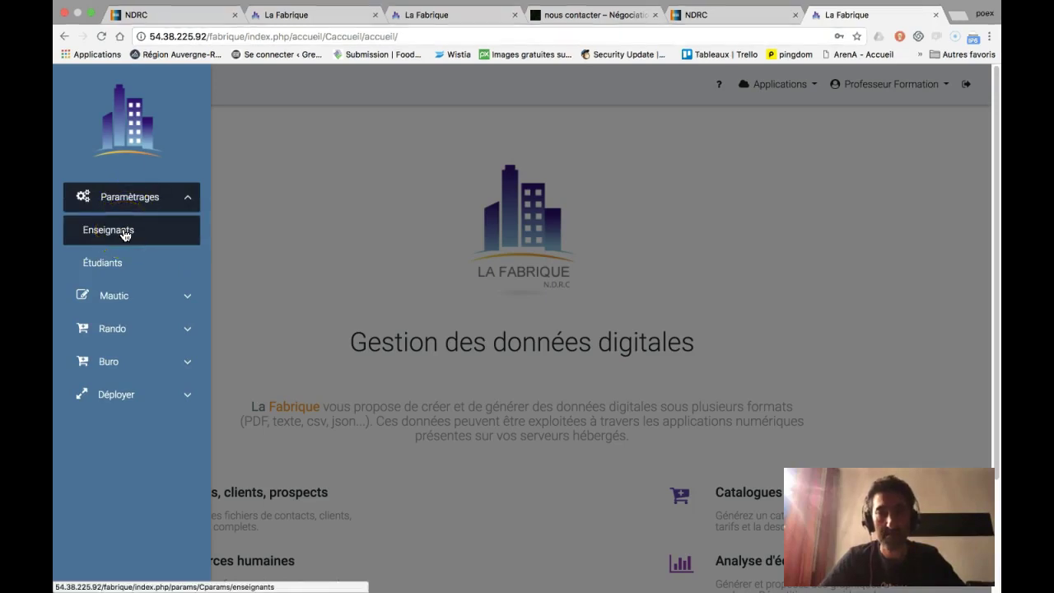
left_click(125, 234)
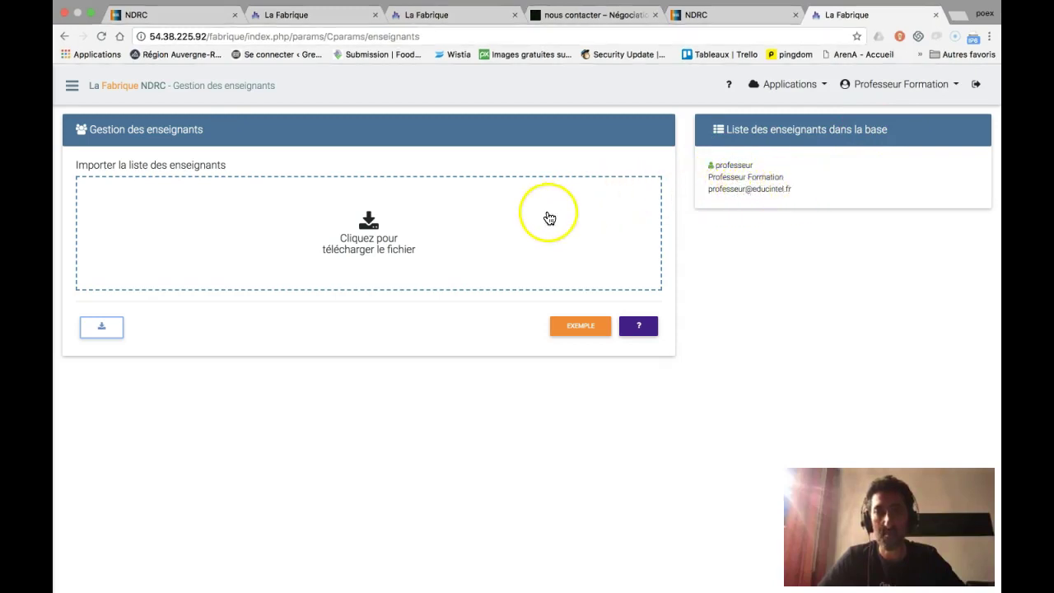
- Review the import format help, then save the example file enseignants_exemples.csv to Downloads
left_click(638, 330)
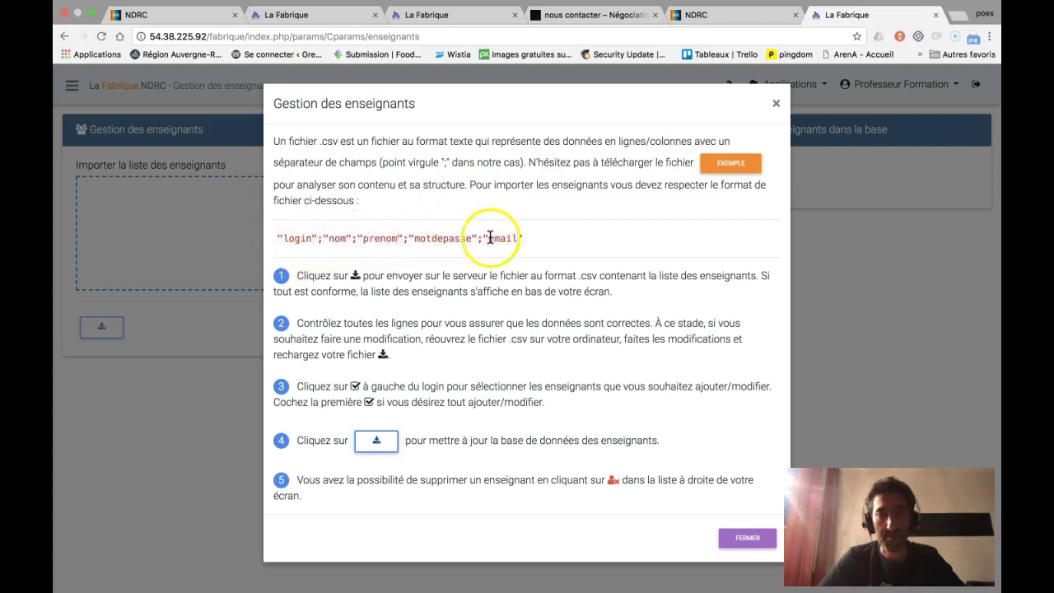
left_click(746, 538)
left_click(583, 333)
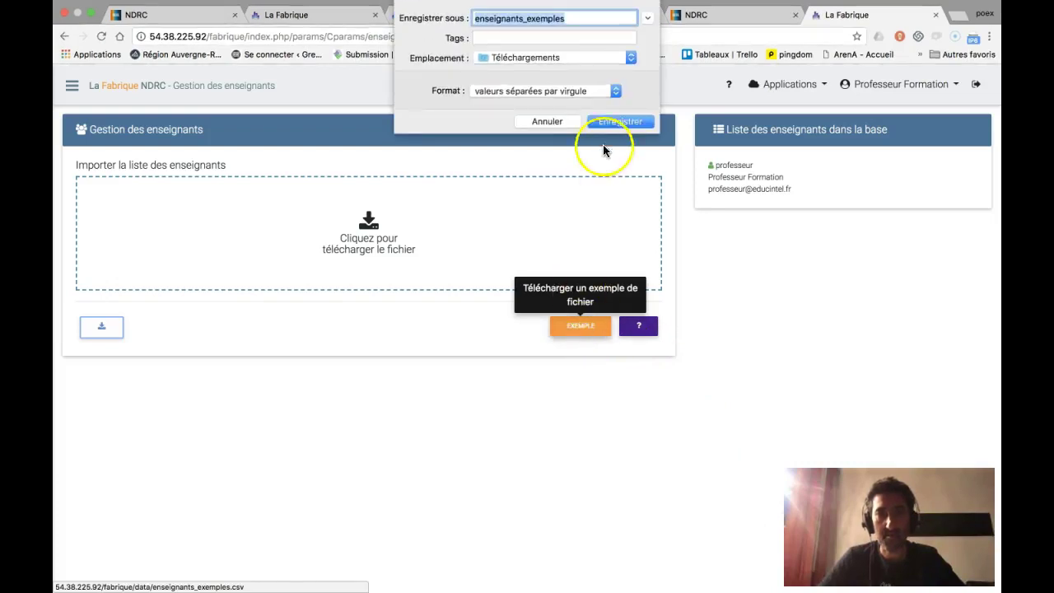
left_click(611, 124)
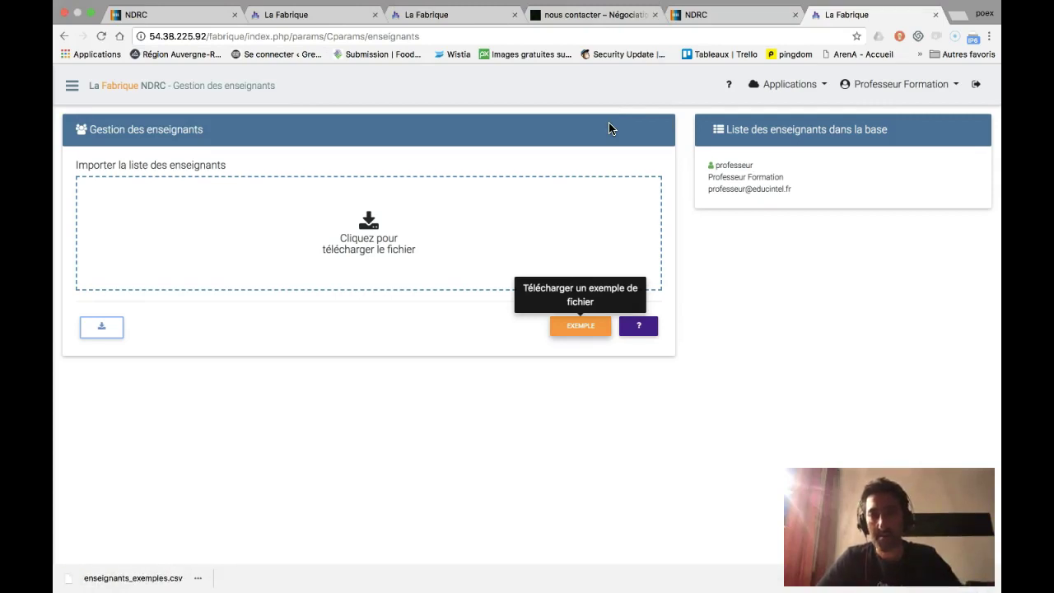
key("ctrl+Left")
key("ctrl+Left")
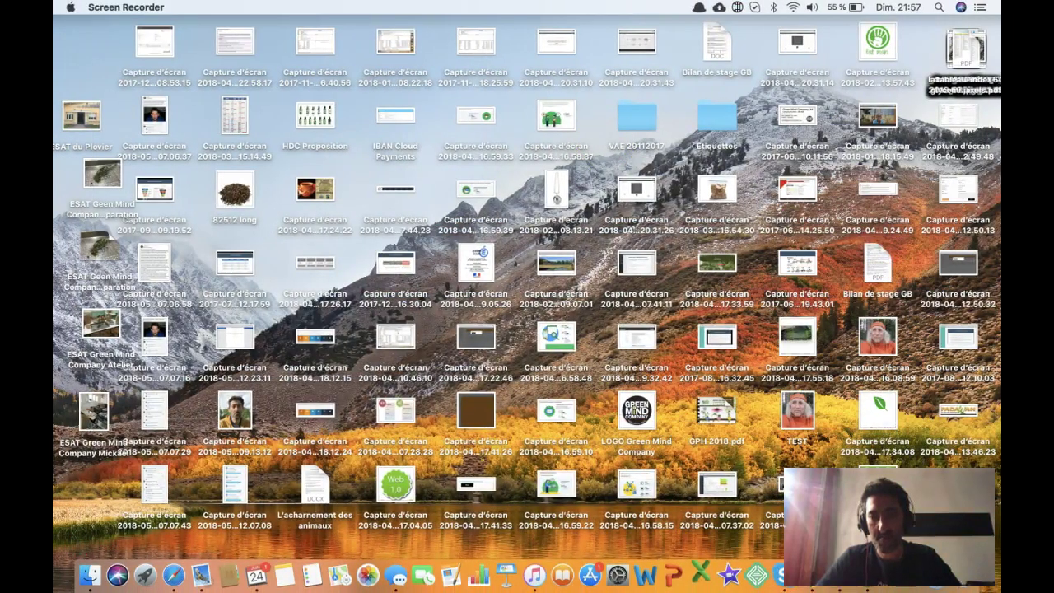
- Open enseignants_exemples.csv in Excel full screen at 150% zoom, with column E auto-fitted
left_click(685, 505)
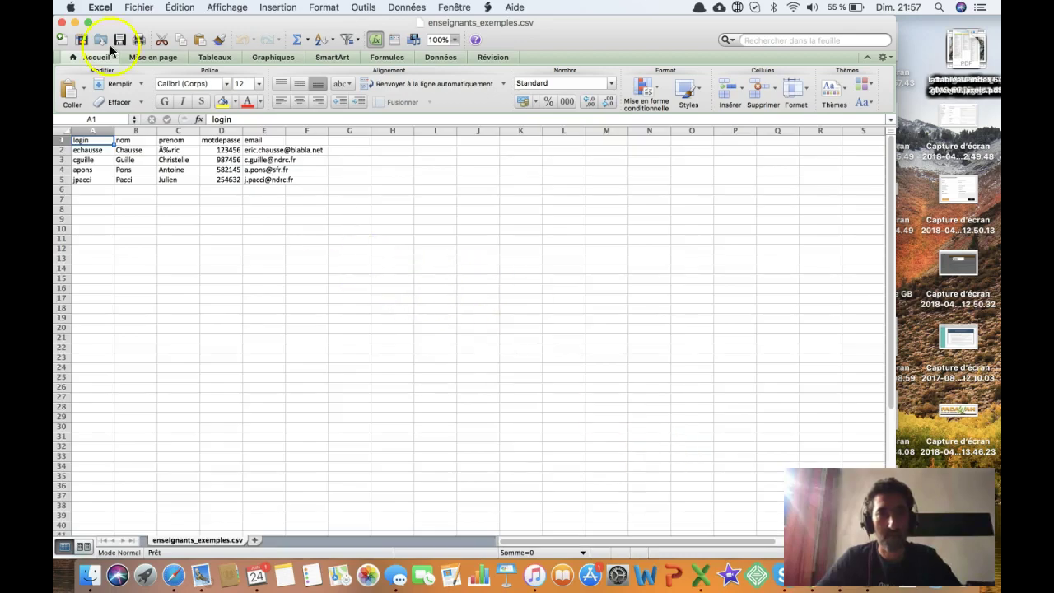
left_click(89, 22)
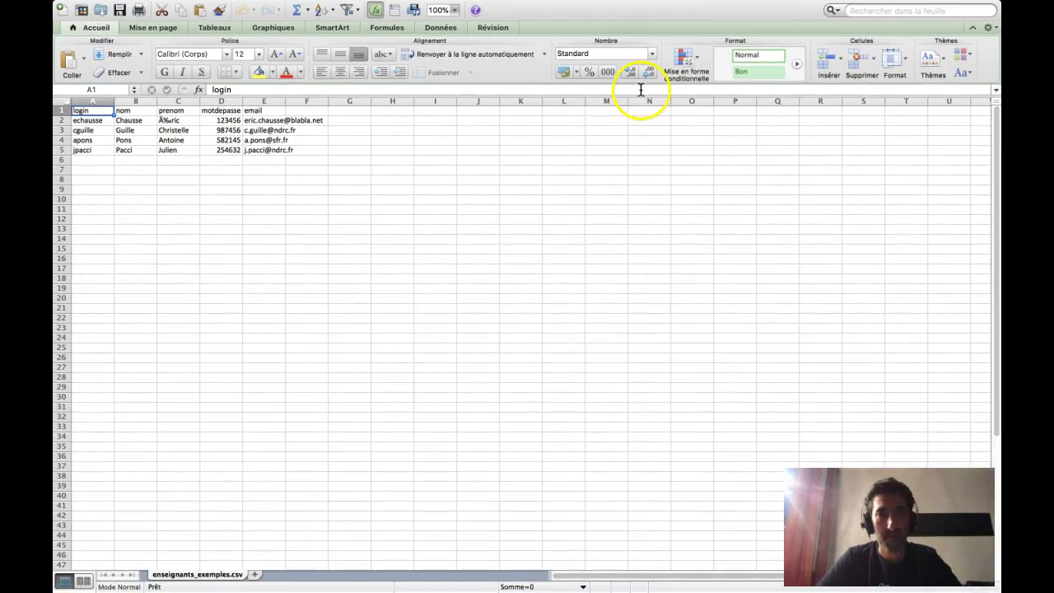
left_click(453, 10)
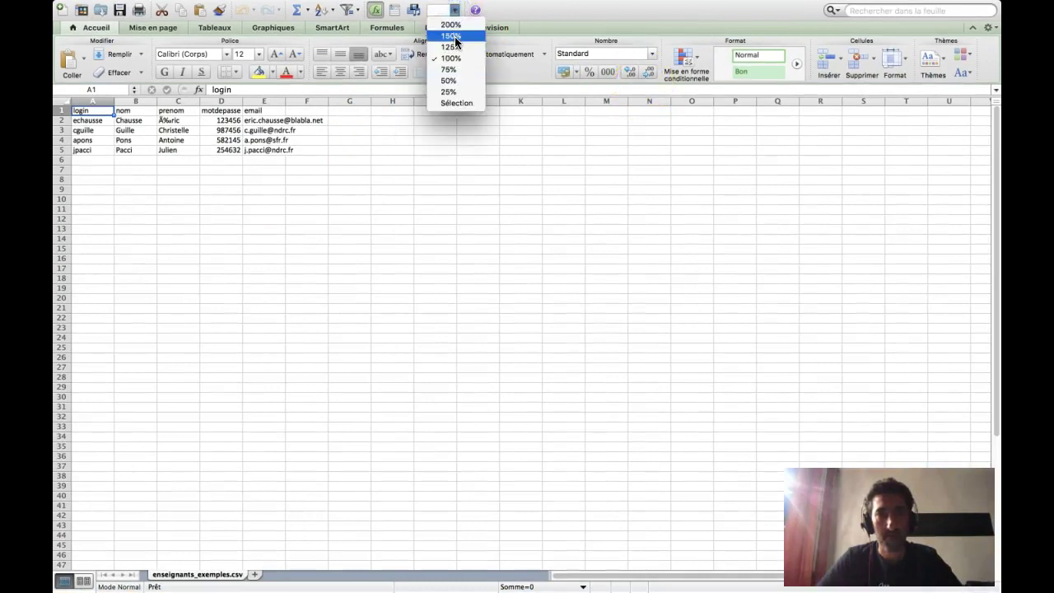
left_click(452, 36)
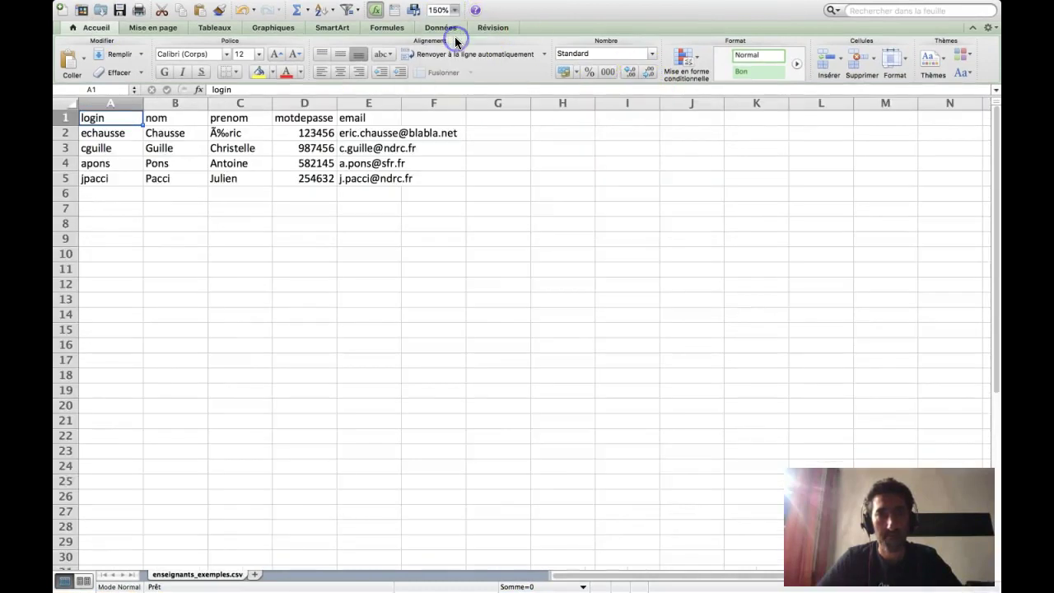
double_click(406, 98)
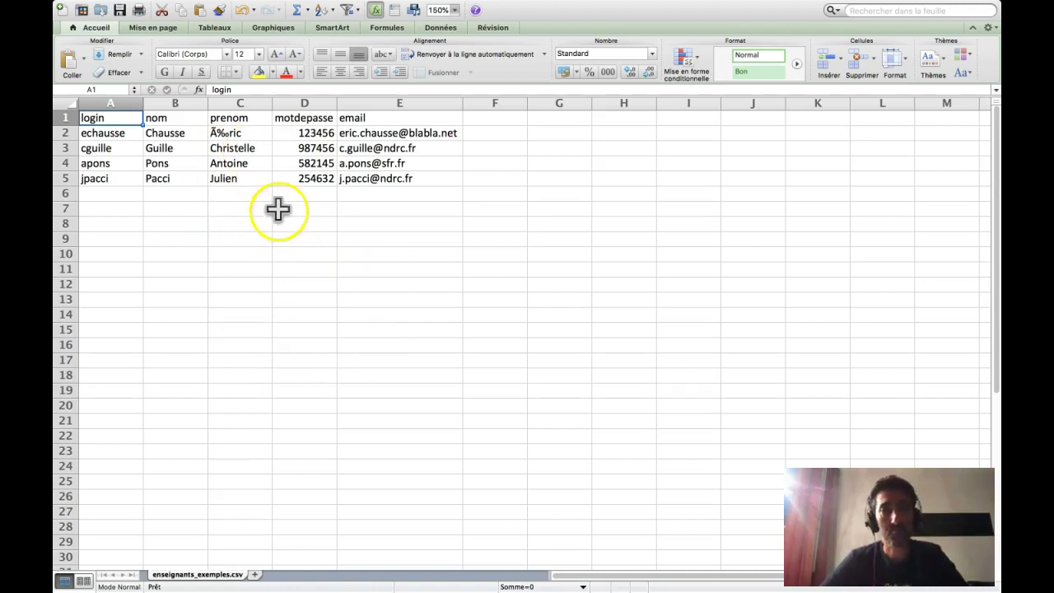
- Clear the example teacher rows A2:E5, leaving only the header row
left_click_drag(91, 134, 435, 174)
key("BackSpace")
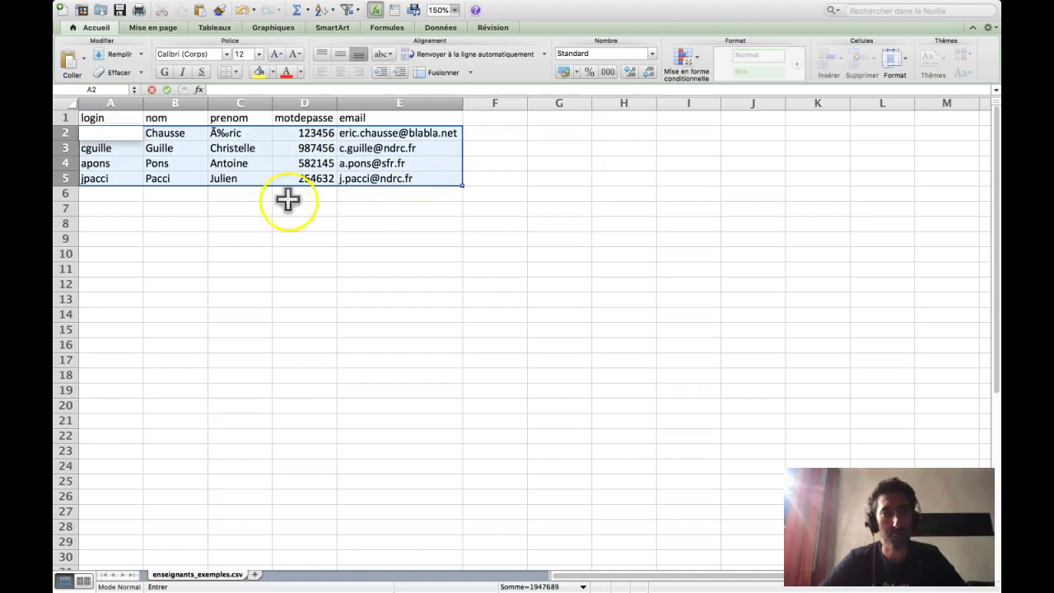
left_click(127, 151)
left_click_drag(136, 133, 413, 175)
right_click(413, 178)
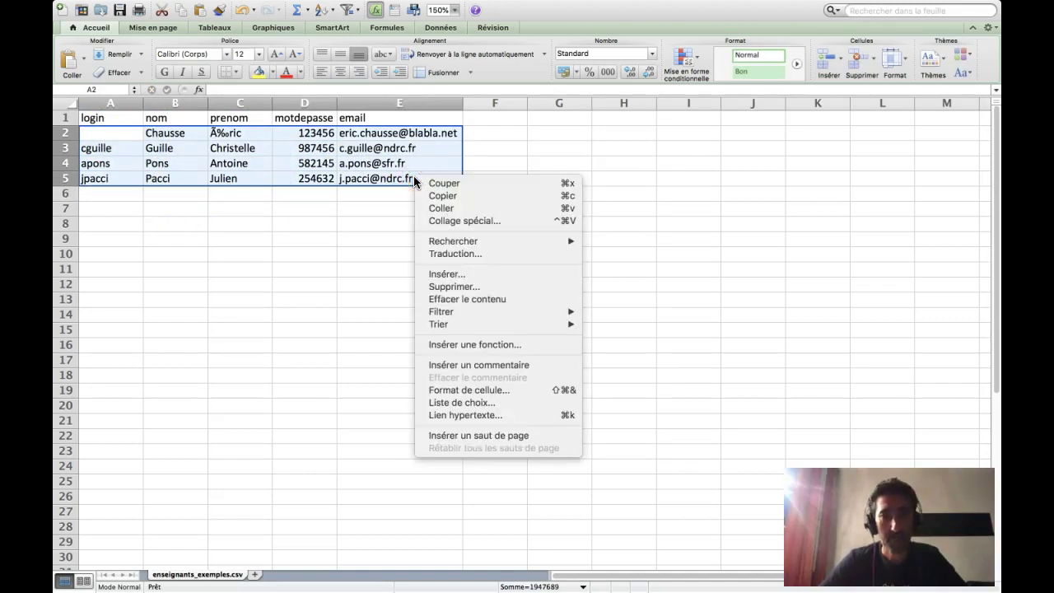
left_click(472, 298)
left_click(129, 134)
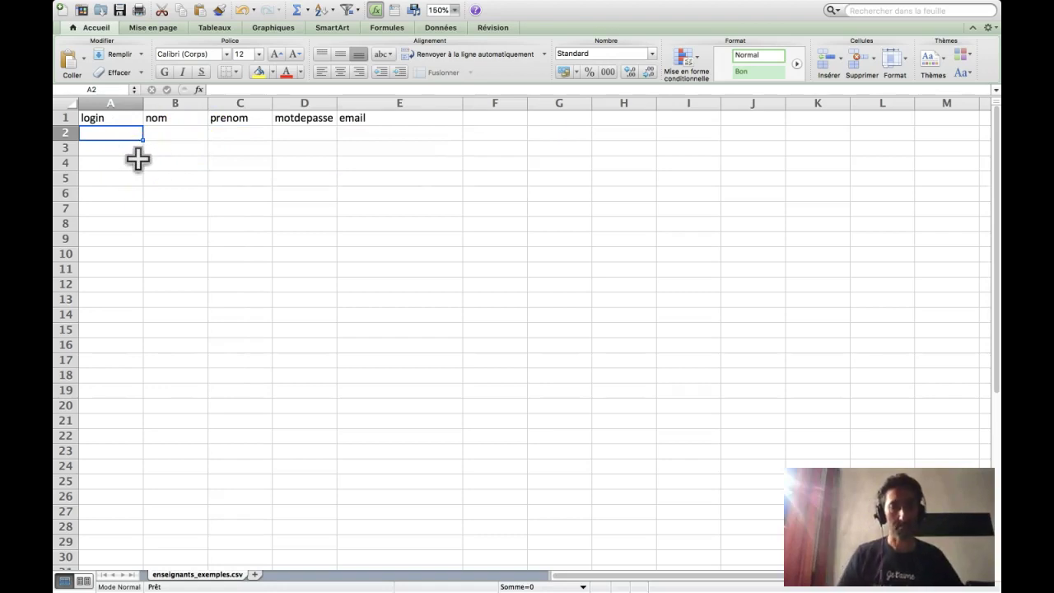
- Fill row 2 with a teacher's login, surname, first name, password and e-mail address
type("ndrc")
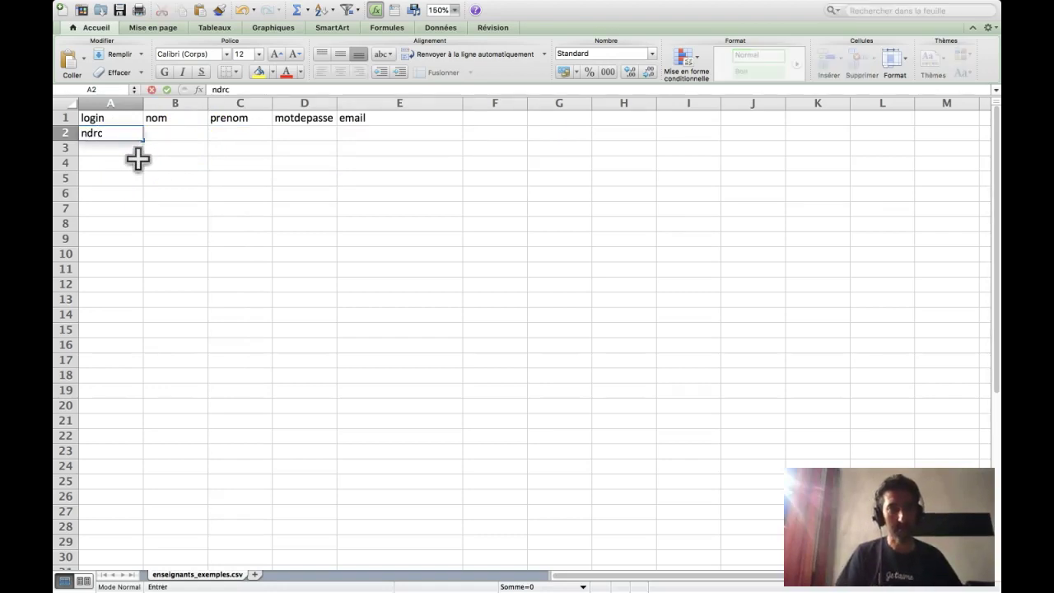
key("Tab")
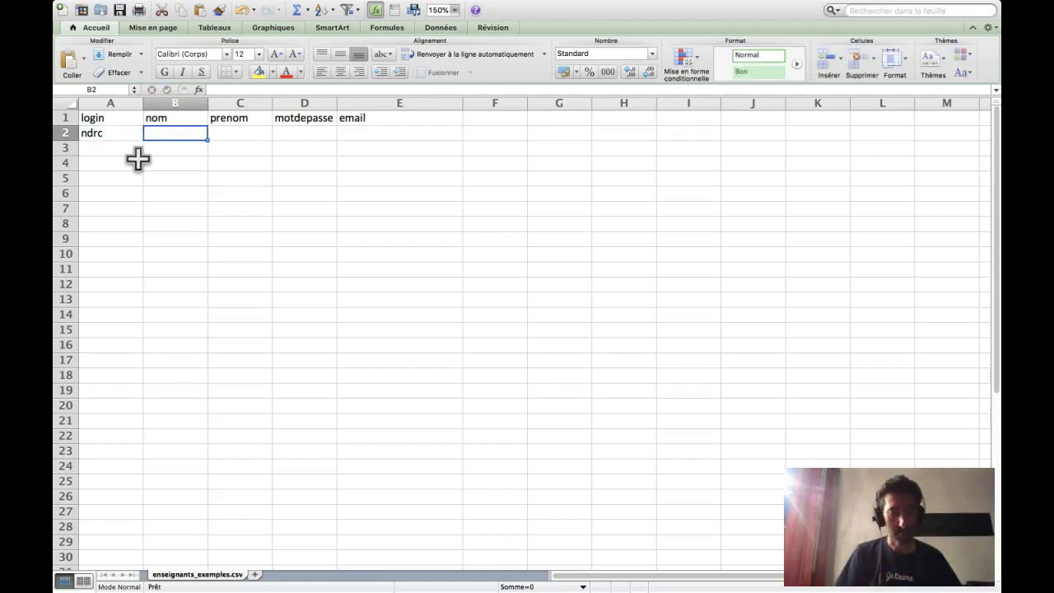
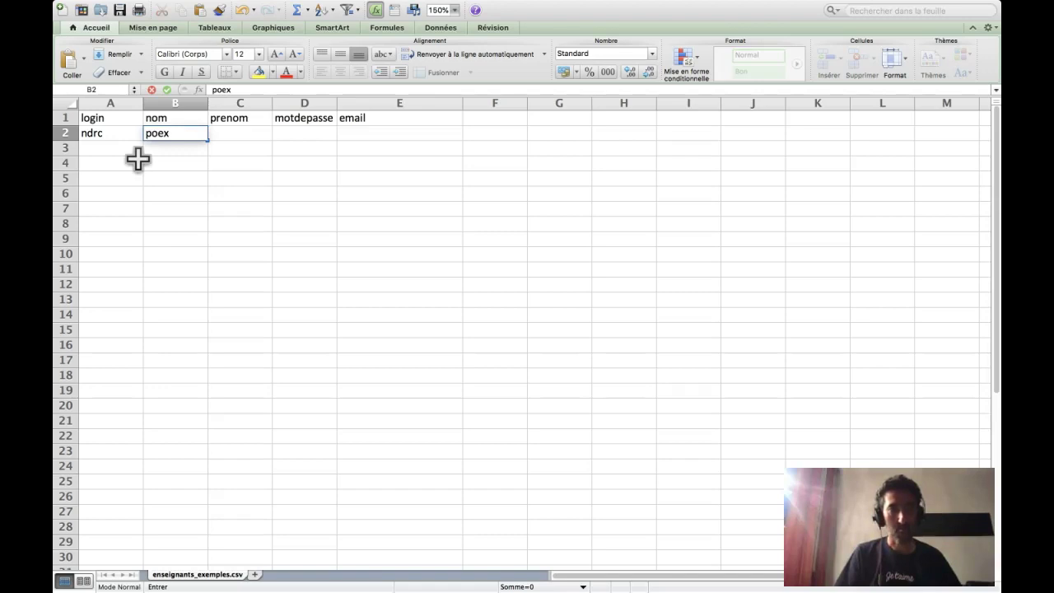
key("Tab")
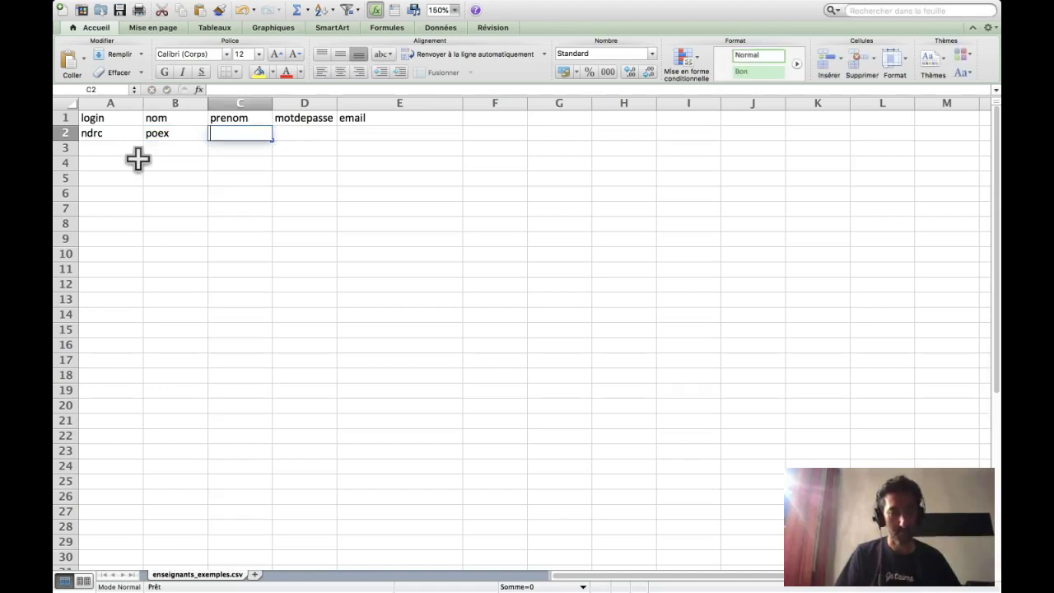
key("Tab")
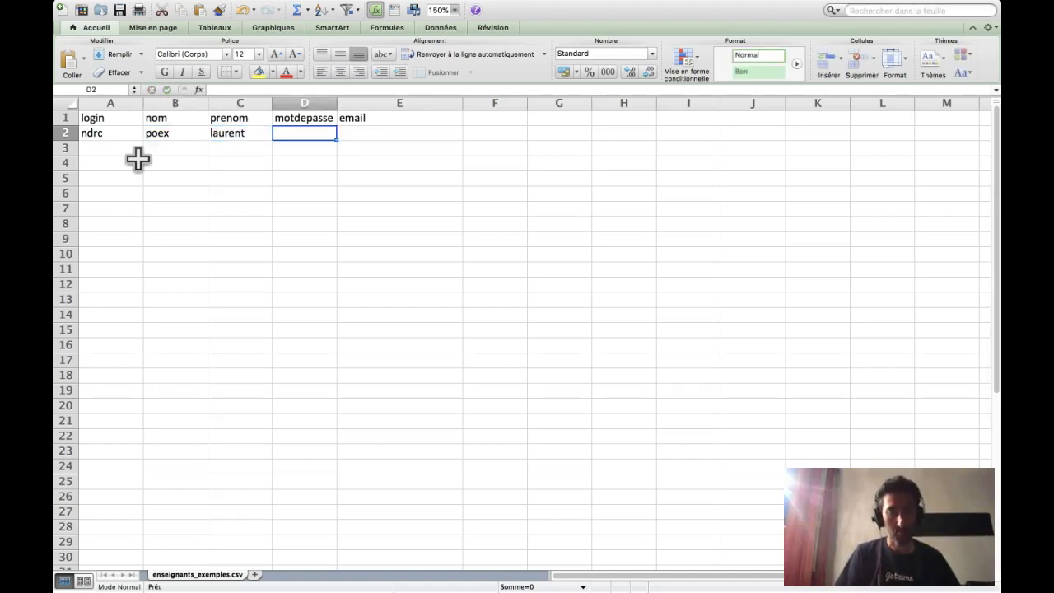
type("1234")
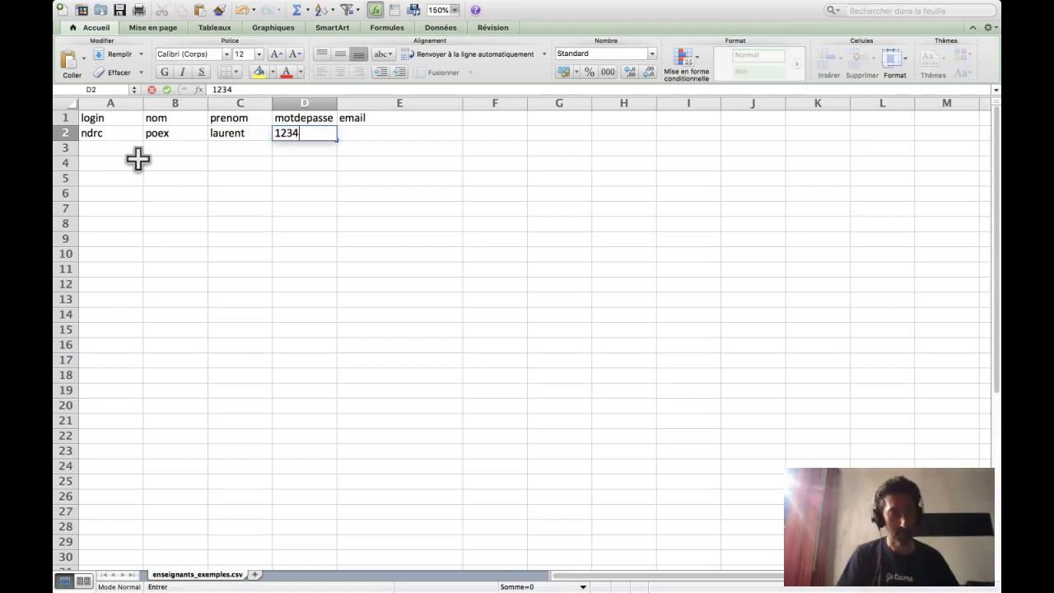
key("Tab")
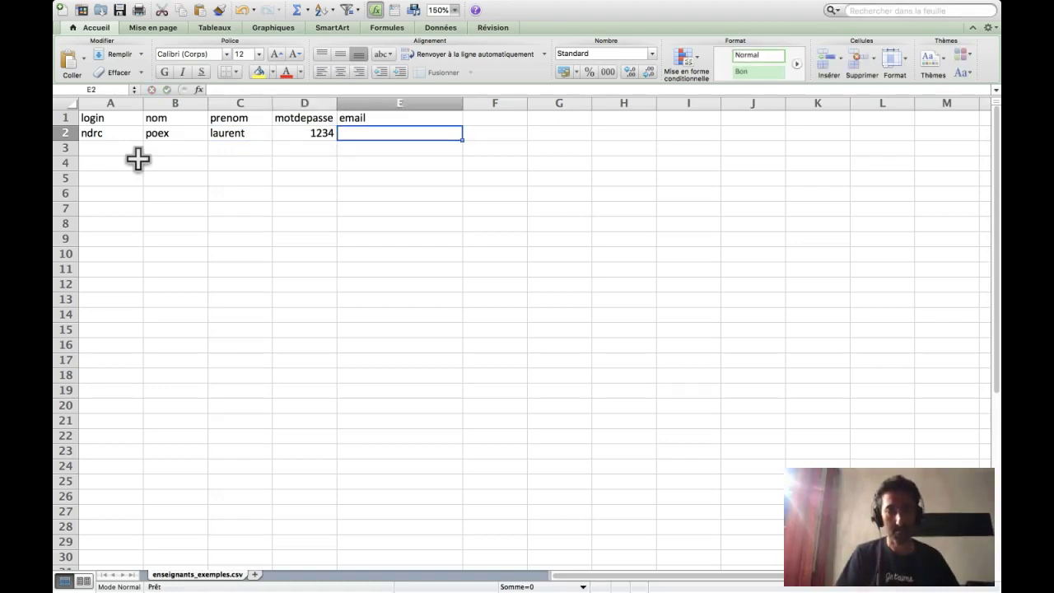
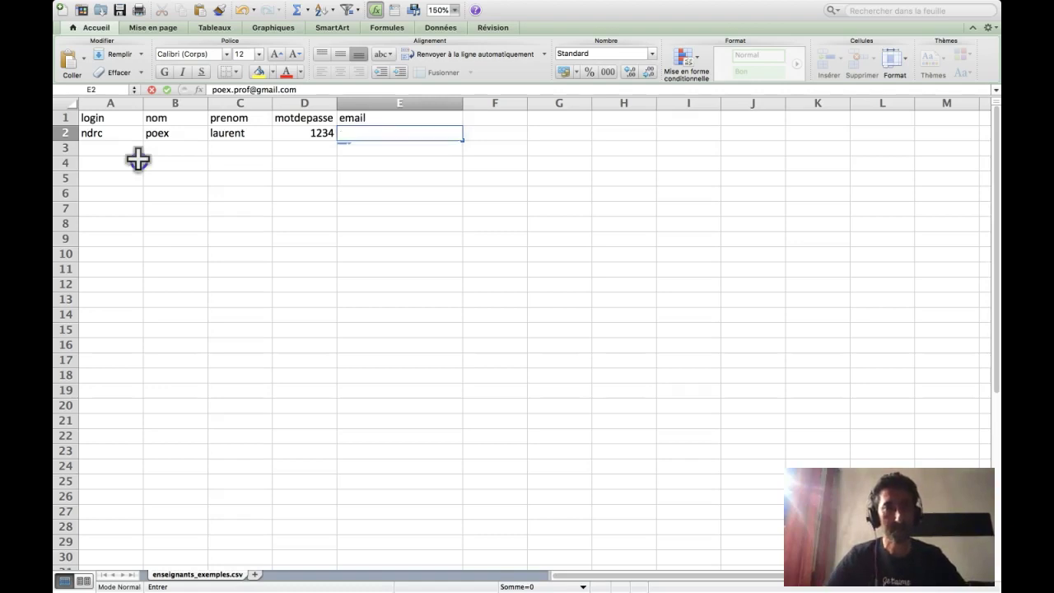
left_click(137, 160)
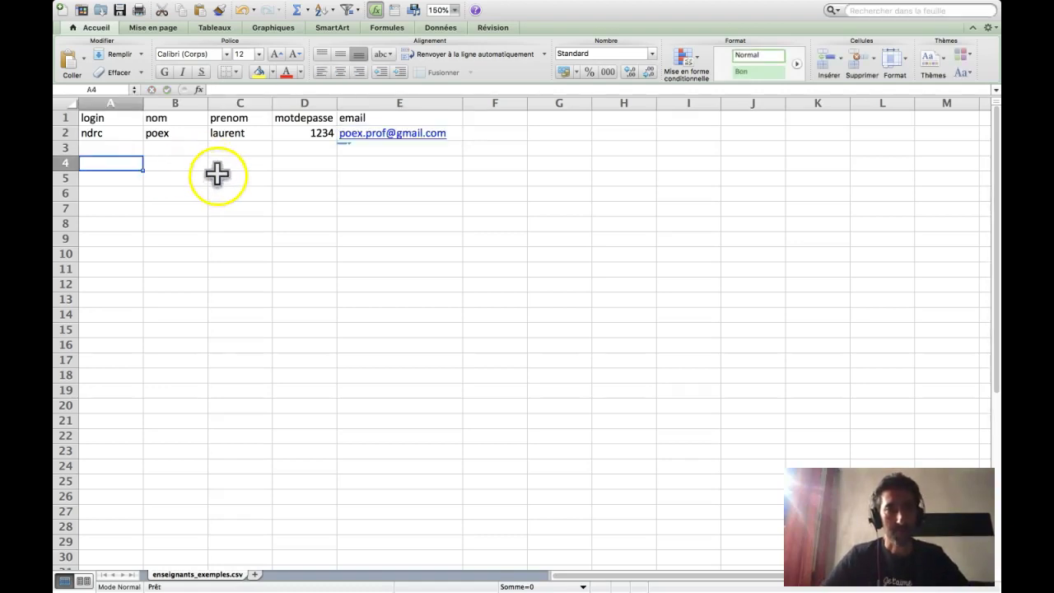
left_click(219, 159)
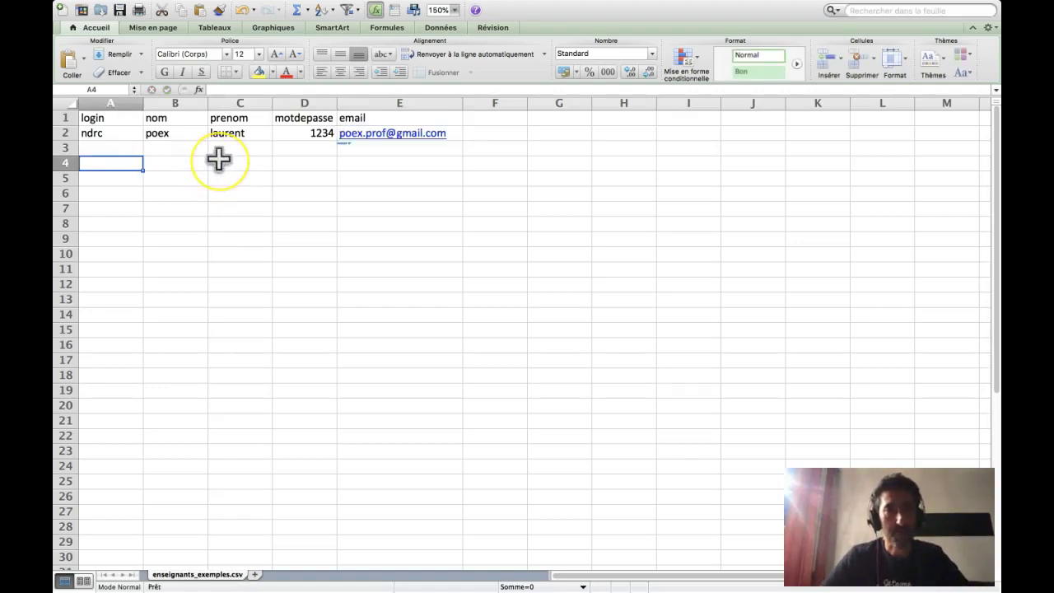
- Start Save As and set the format to CSV (séparateur : point-virgule)
left_click(139, 7)
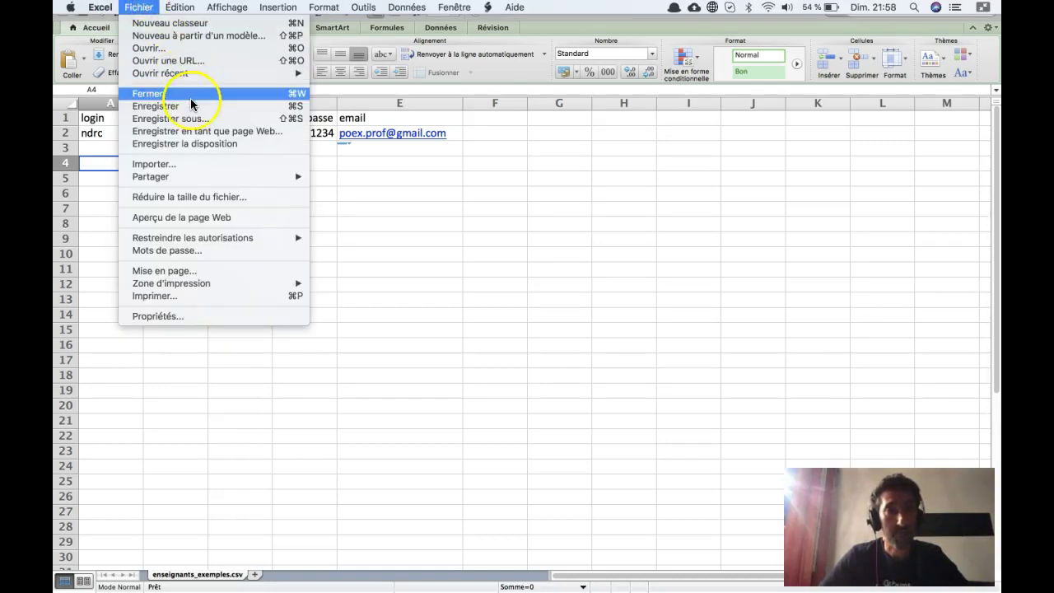
mouse_move(205, 180)
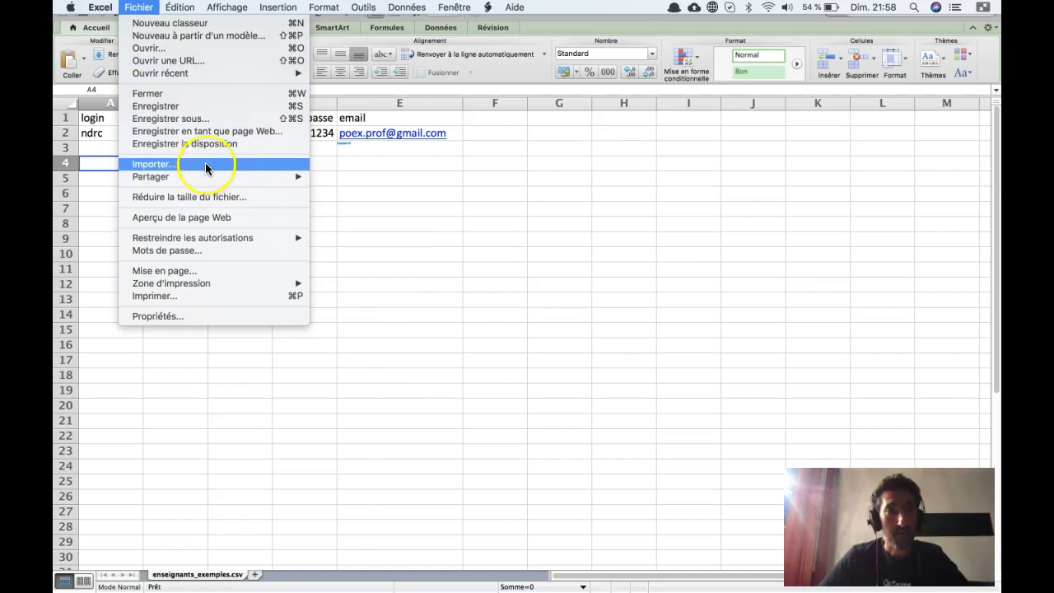
left_click(212, 123)
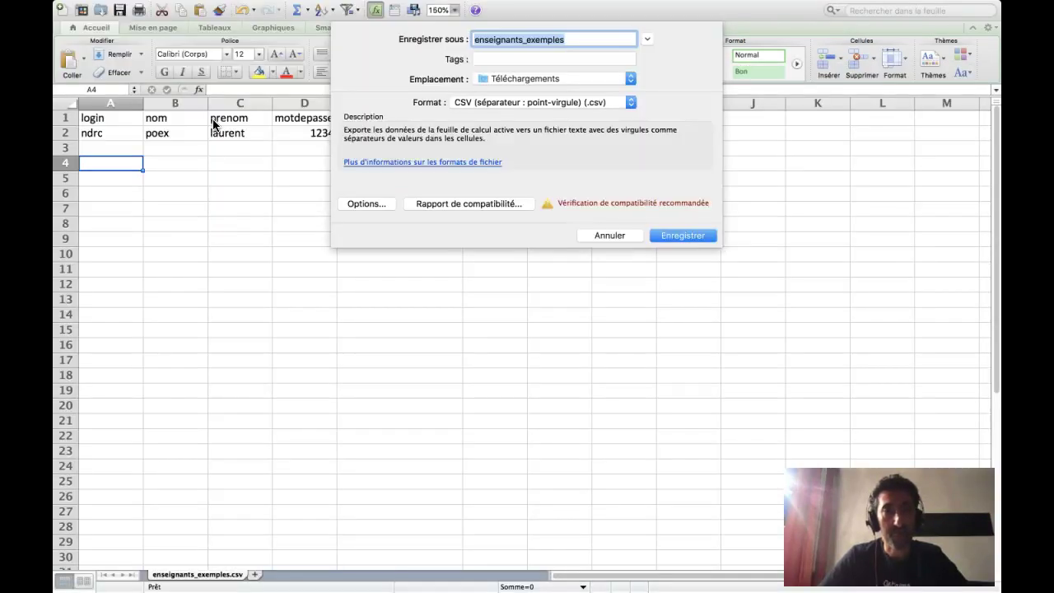
left_click(629, 102)
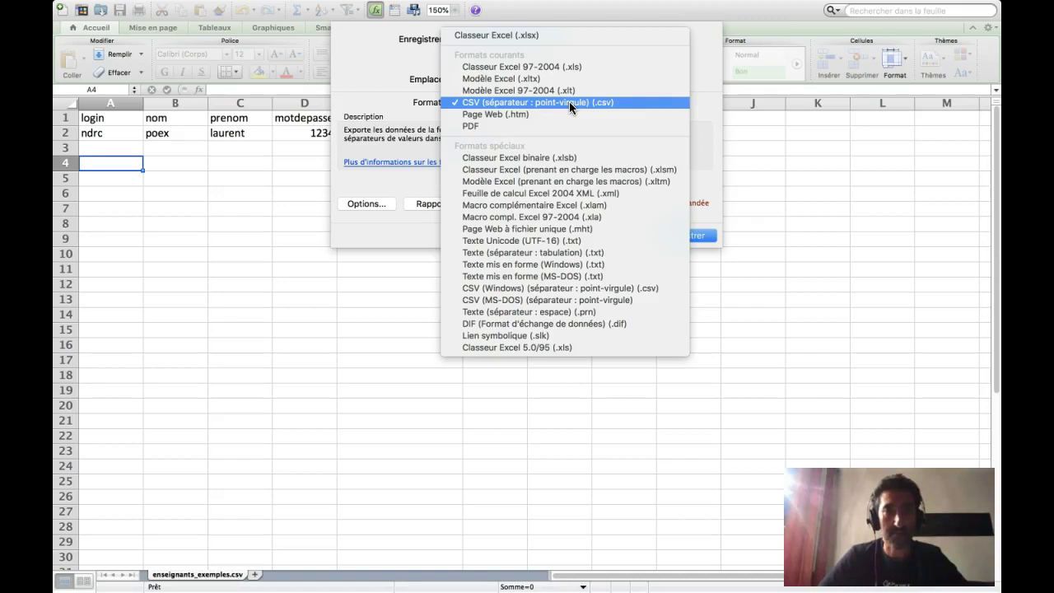
left_click(529, 67)
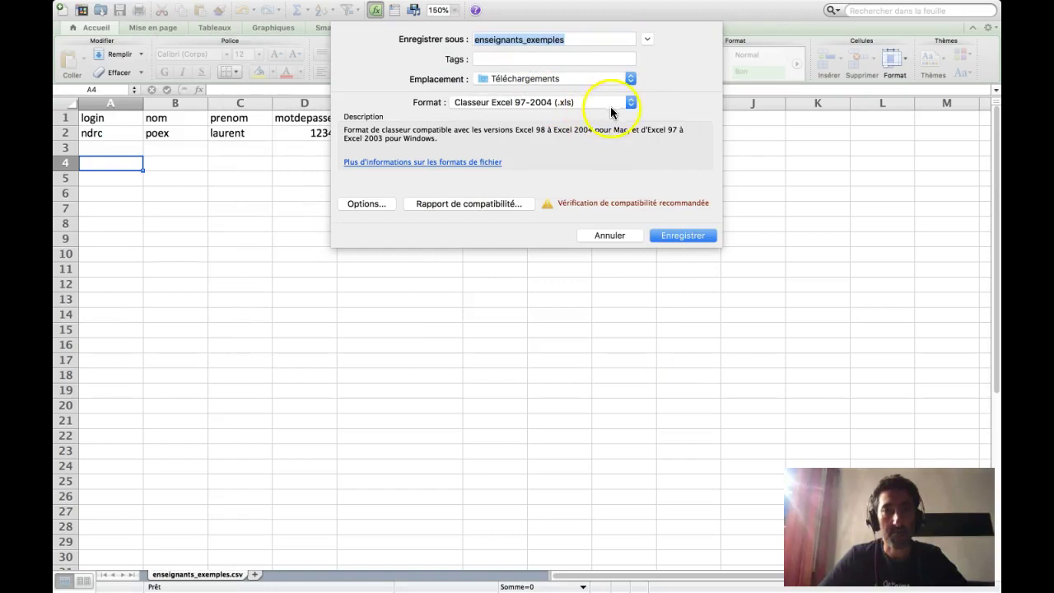
left_click(630, 103)
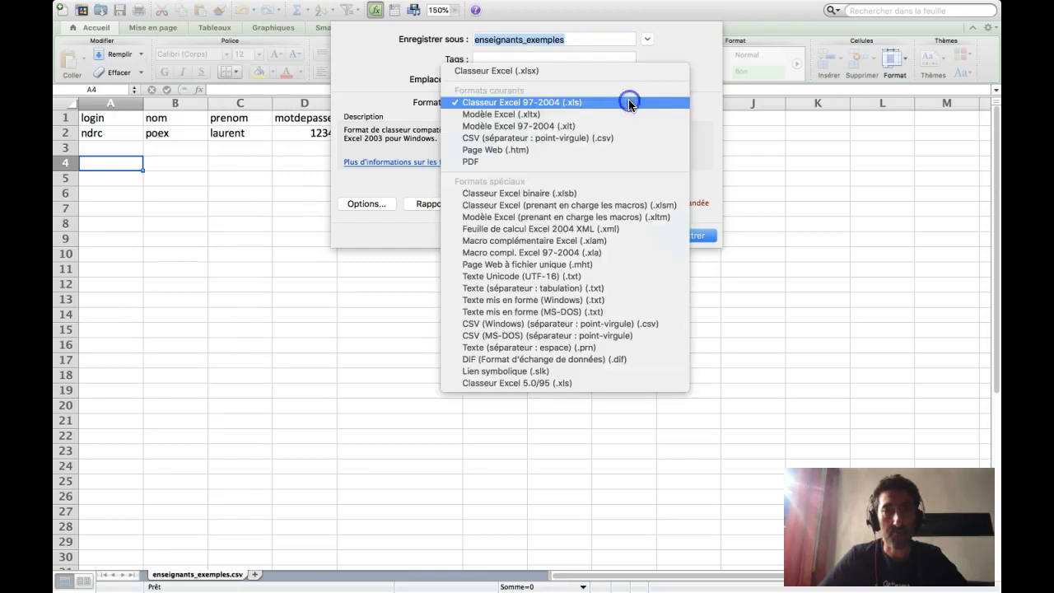
left_click(499, 139)
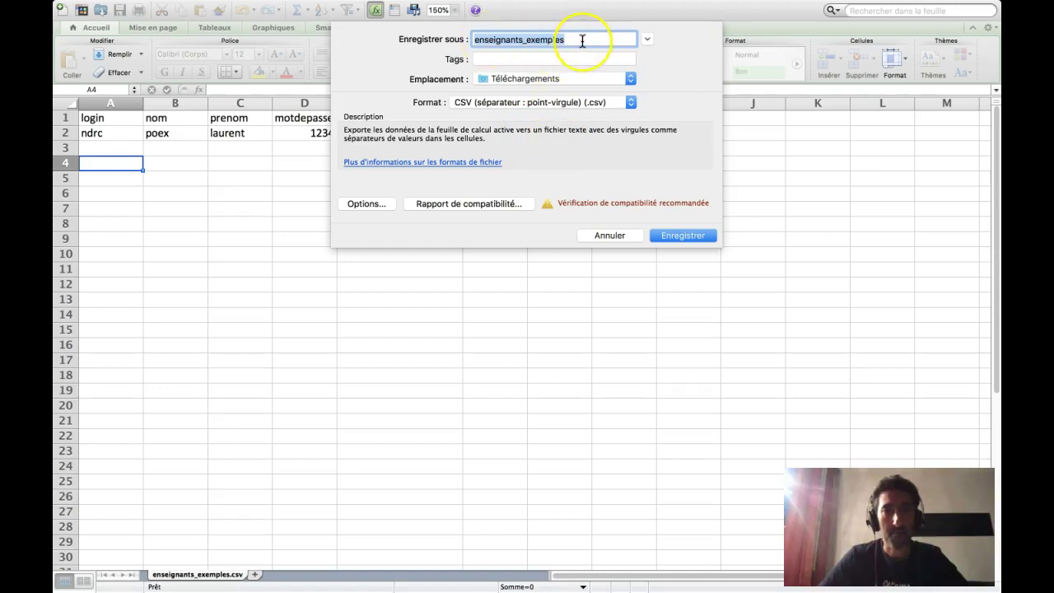
- Save the sheet as 'prof ndrc' in Téléchargements, replacing the existing file
type("prof")
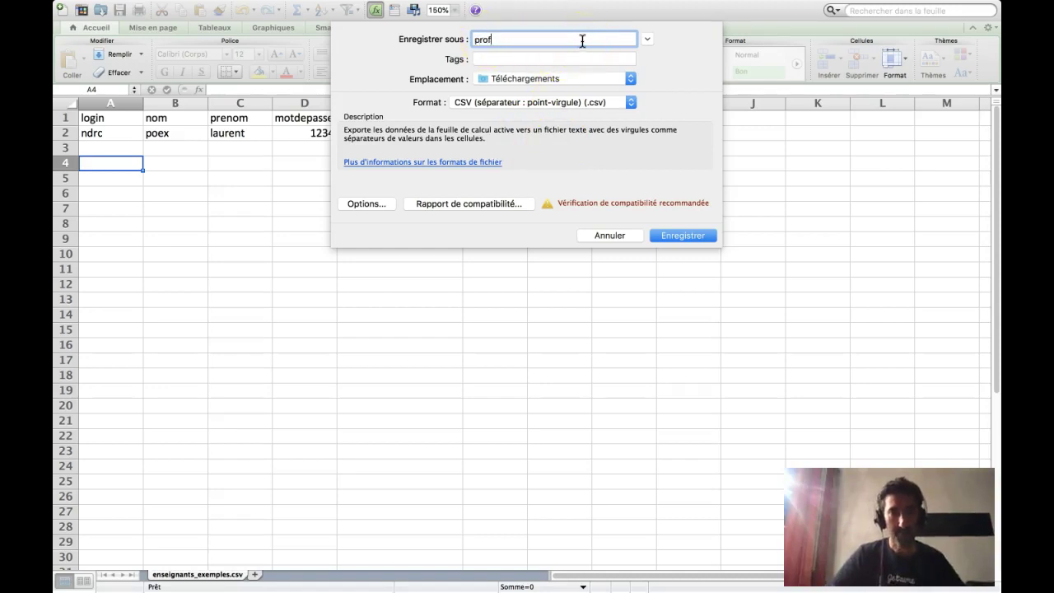
type(" ndrc")
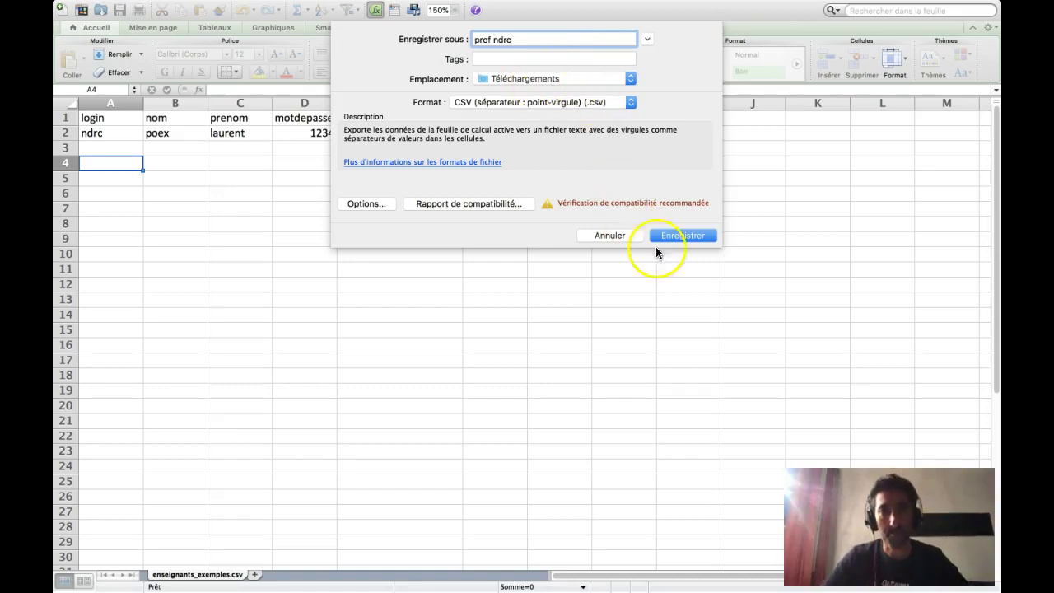
left_click(696, 238)
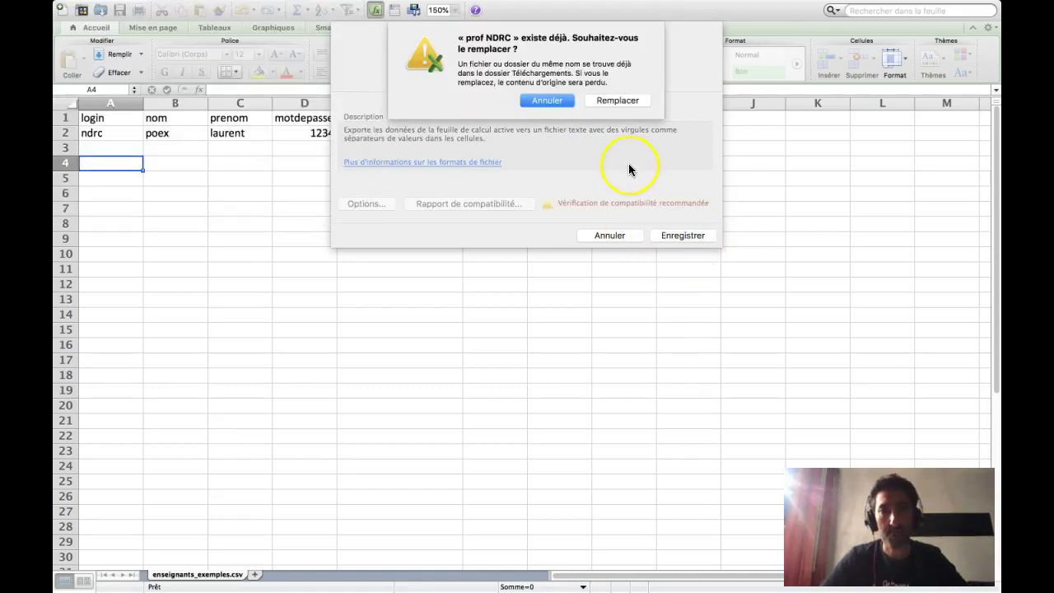
left_click(617, 100)
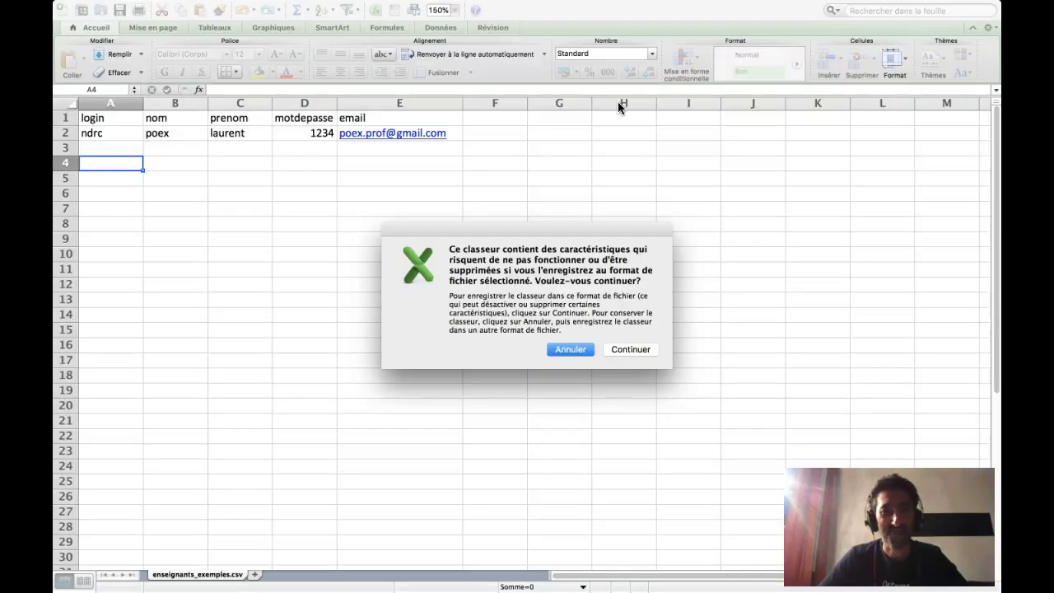
left_click(623, 352)
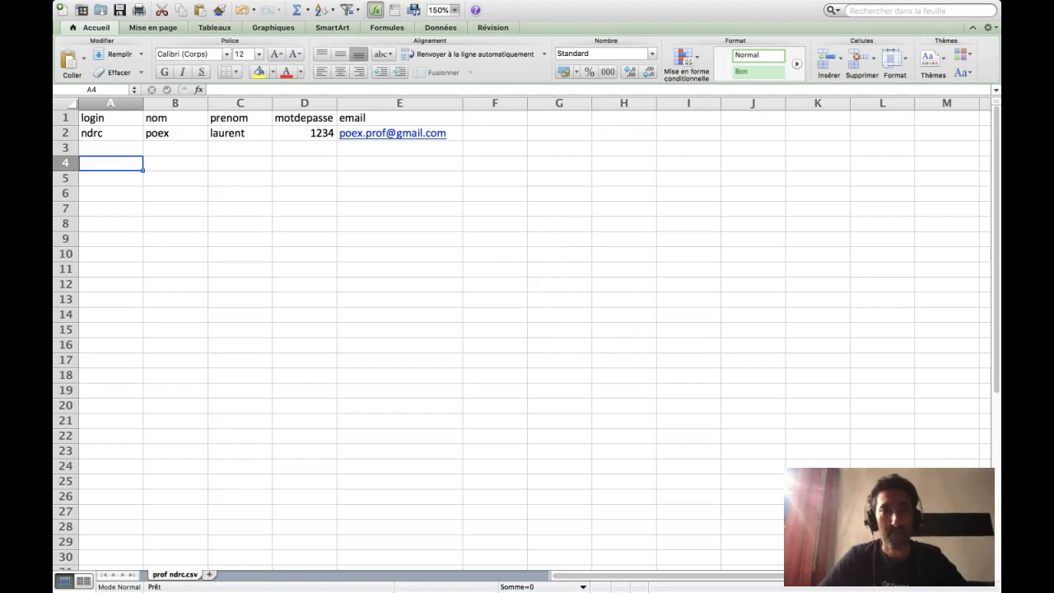
mouse_move(394, 5)
left_click(136, 10)
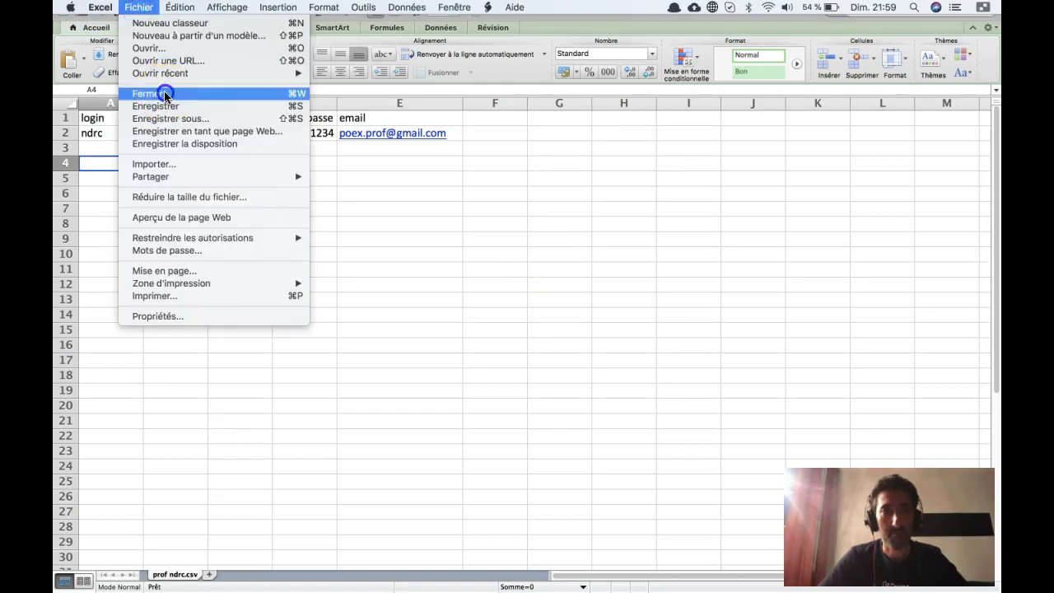
- Close prof ndrc.csv with its changes saved and return to the La Fabrique browser window
left_click(160, 93)
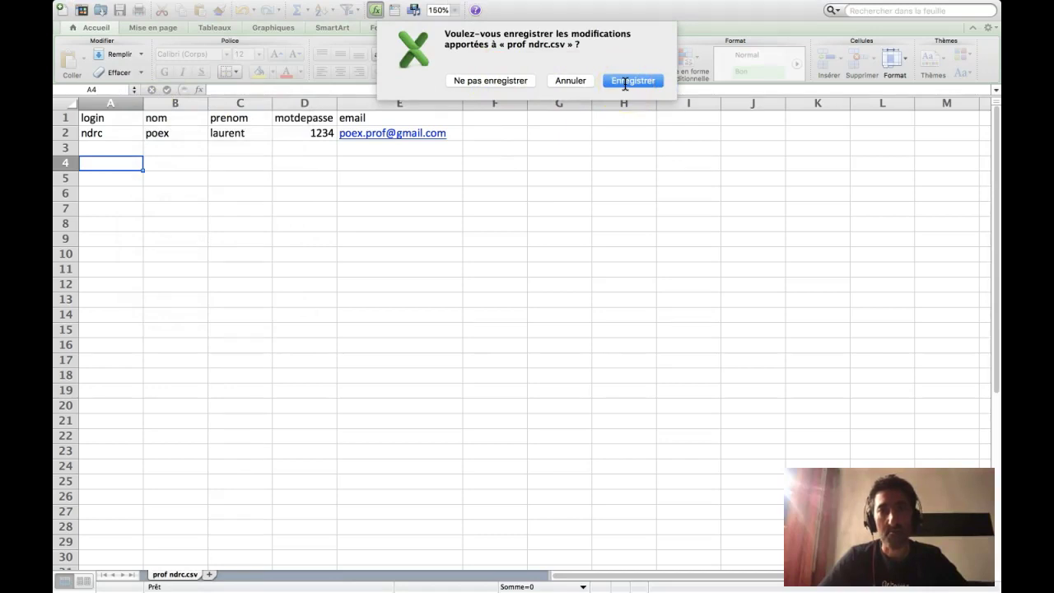
left_click(626, 81)
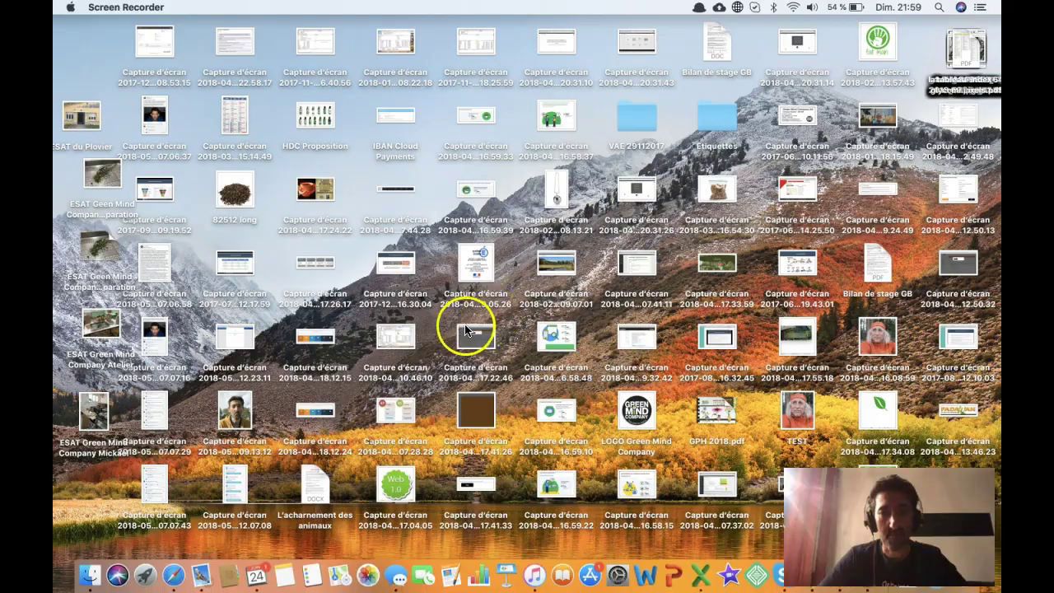
left_click(185, 572)
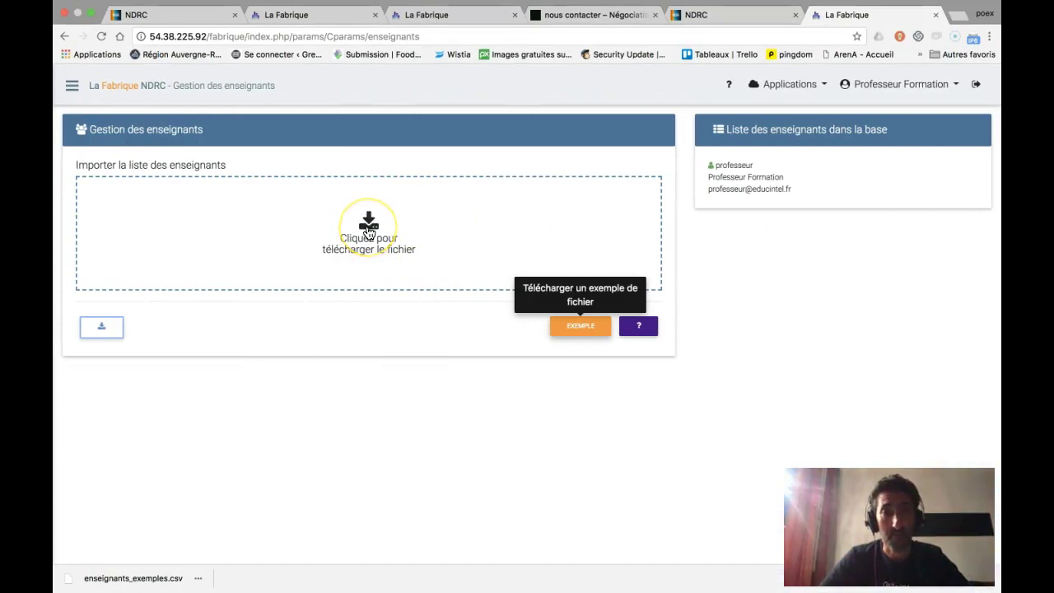
- Upload enseignants_exemples.csv from Téléchargements into the teacher import area
left_click(368, 233)
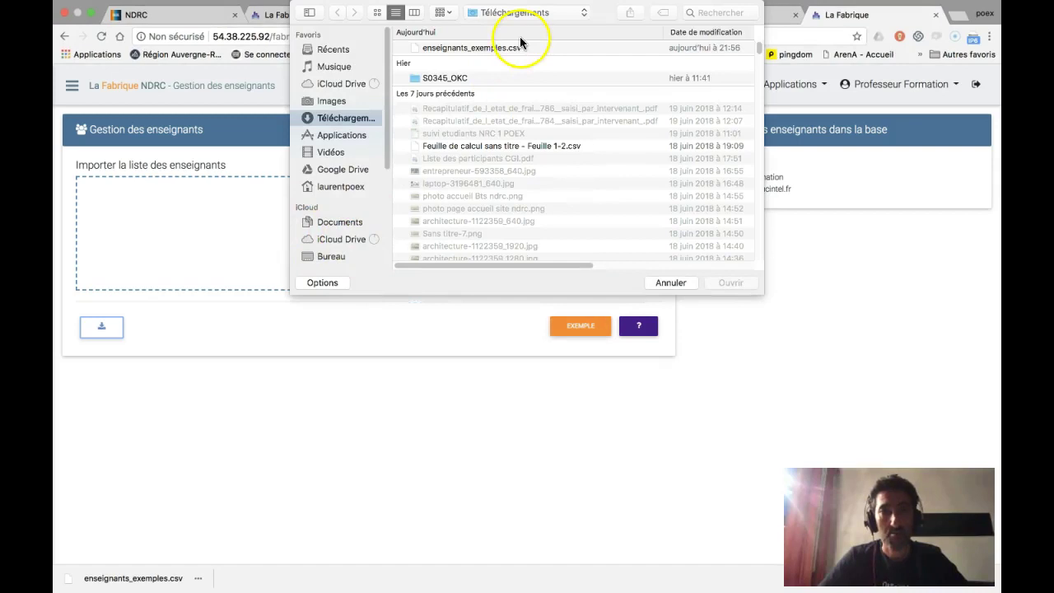
left_click(515, 46)
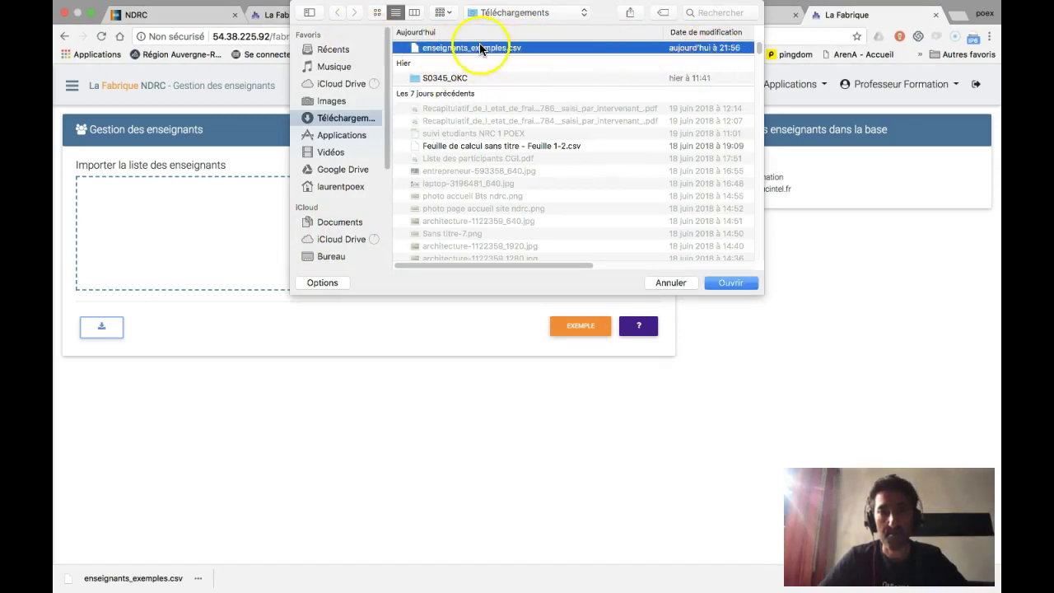
left_click(732, 282)
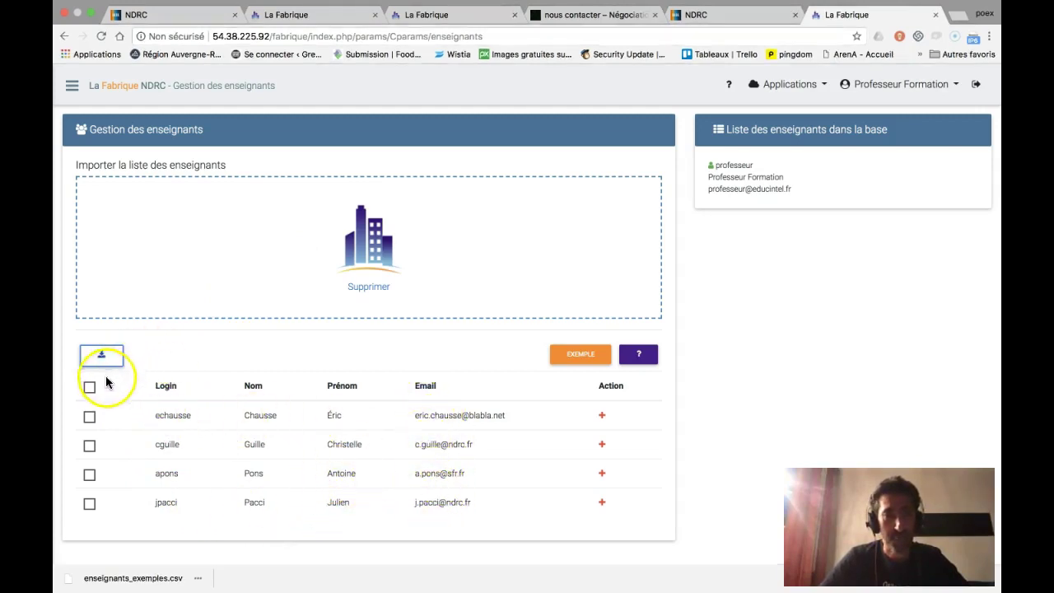
- In the import preview, leave only the first teacher row ticked
left_click(90, 391)
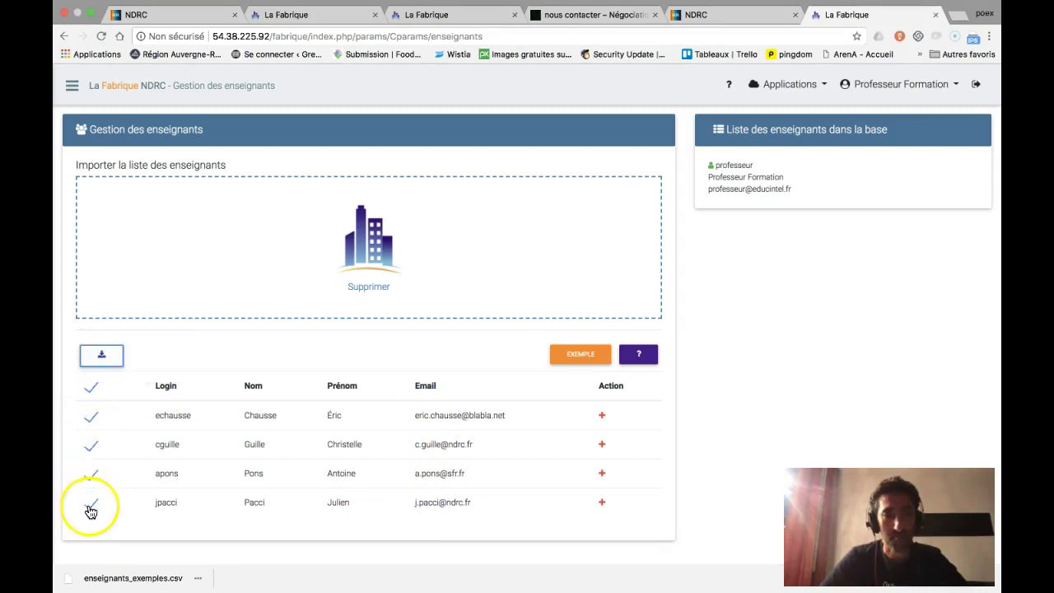
left_click(90, 387)
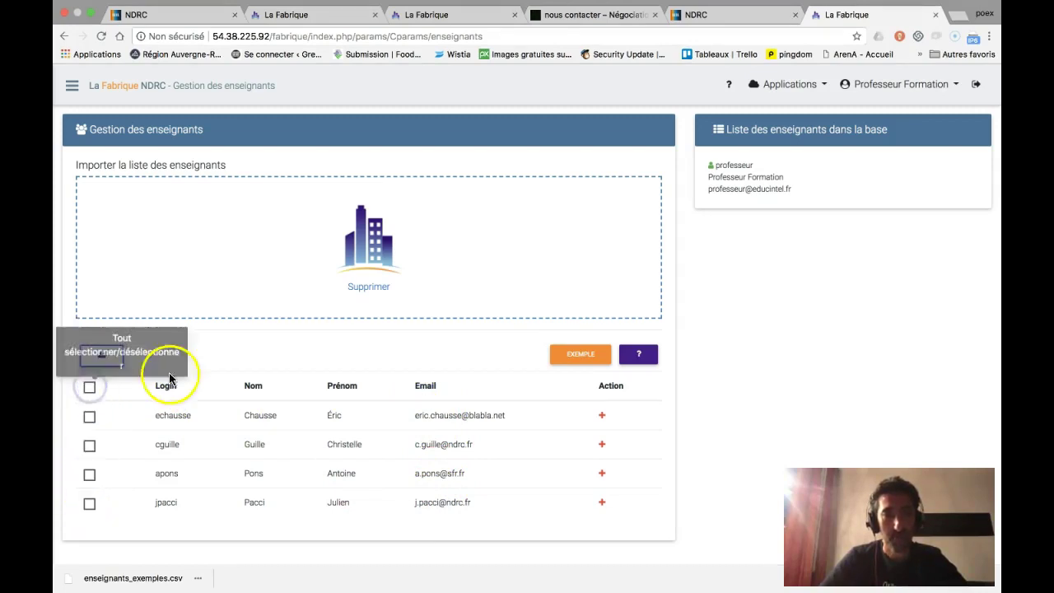
left_click(91, 417)
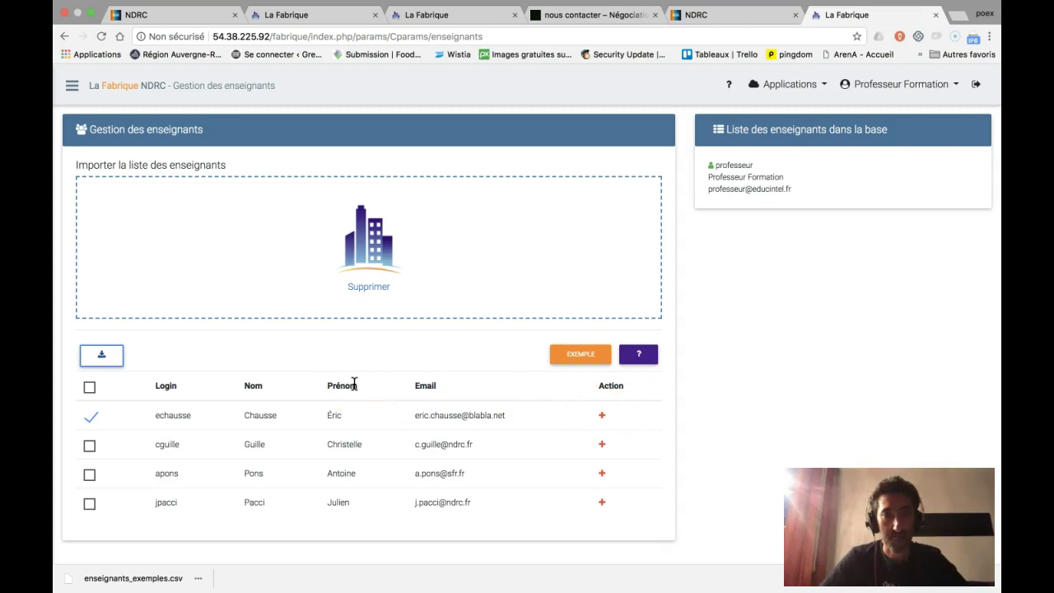
- Import the ticked teacher into the database, confirming with OUI and dismissing the success alert
left_click(92, 420)
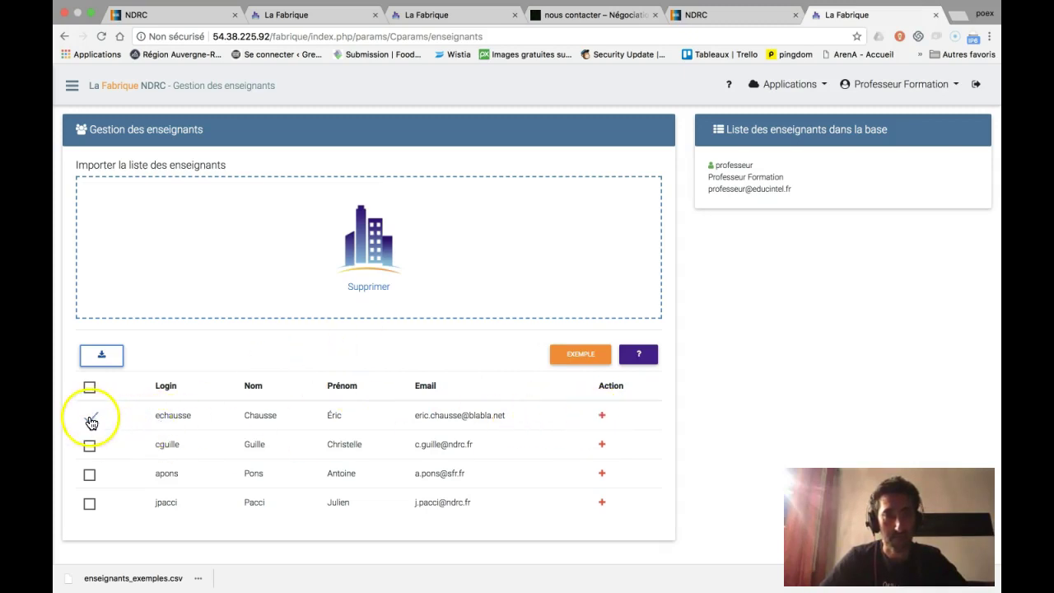
left_click(102, 358)
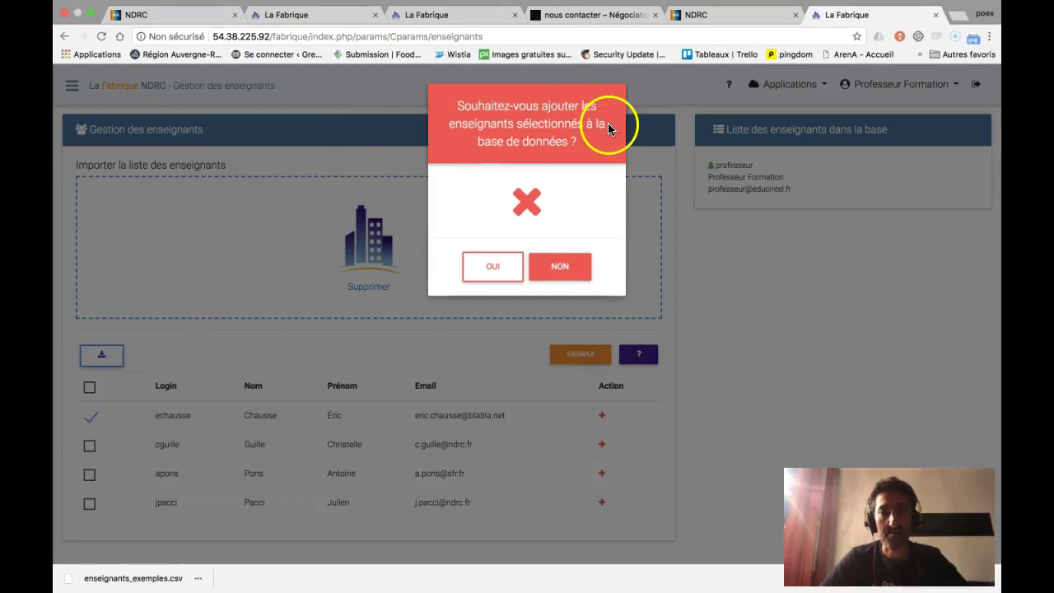
left_click(494, 267)
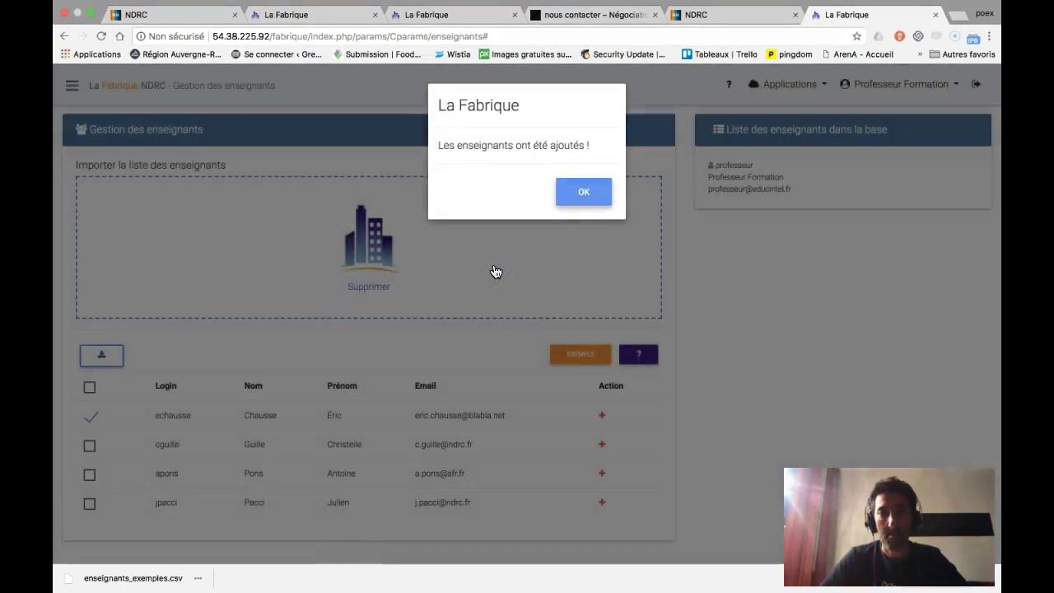
left_click(576, 192)
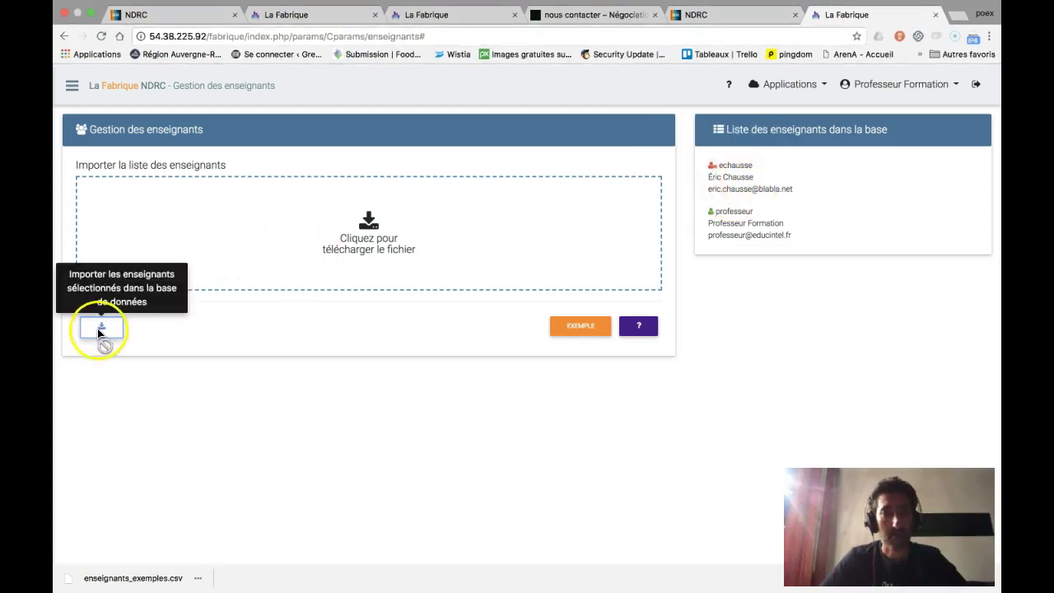
- Cancel the file picker without choosing a new import file and reveal the macOS desktop
left_click(372, 229)
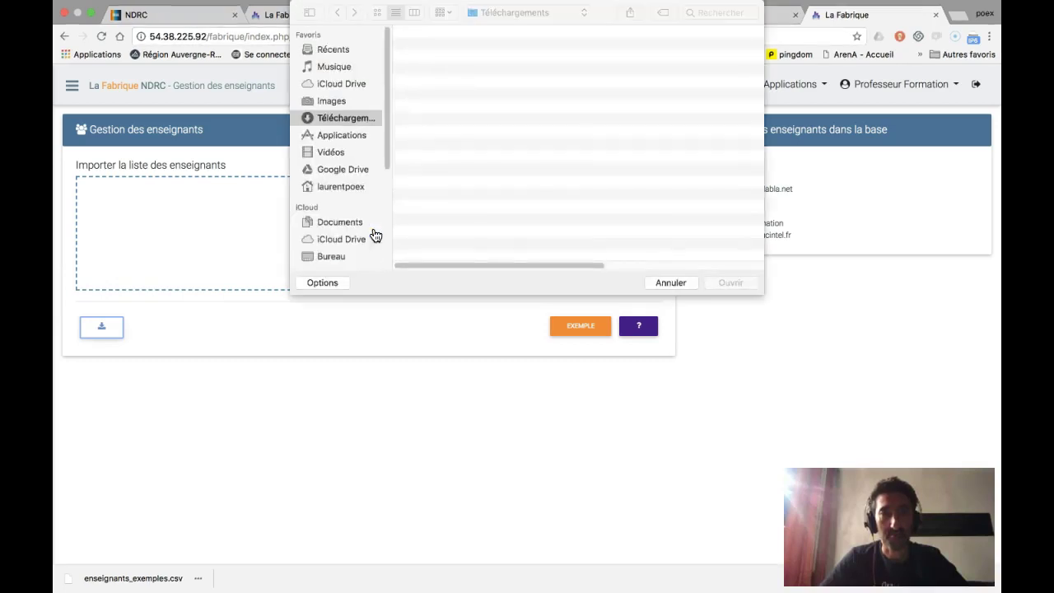
left_click(527, 264)
left_click(664, 282)
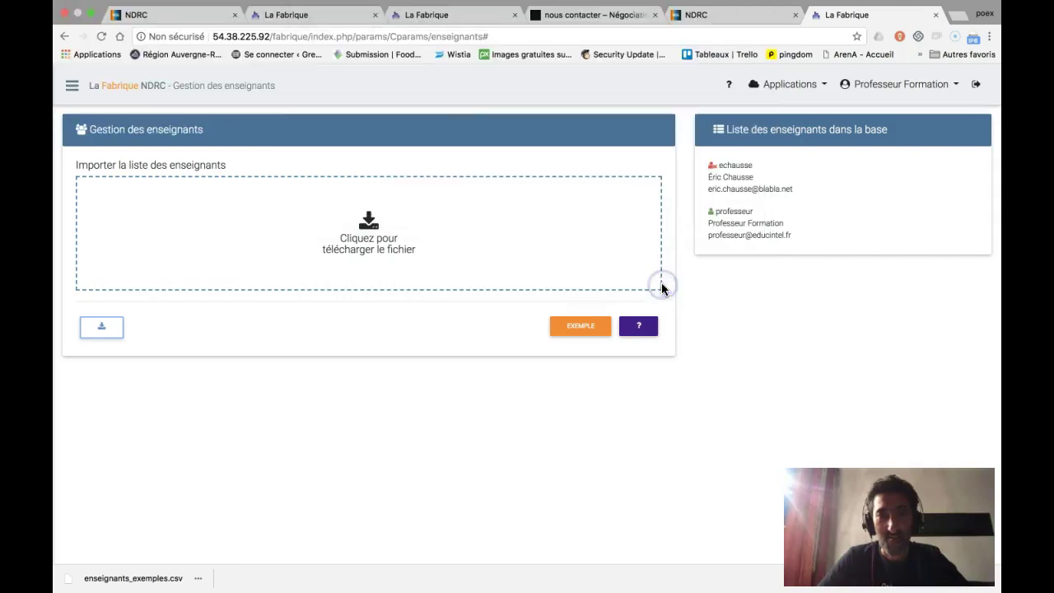
key("F11")
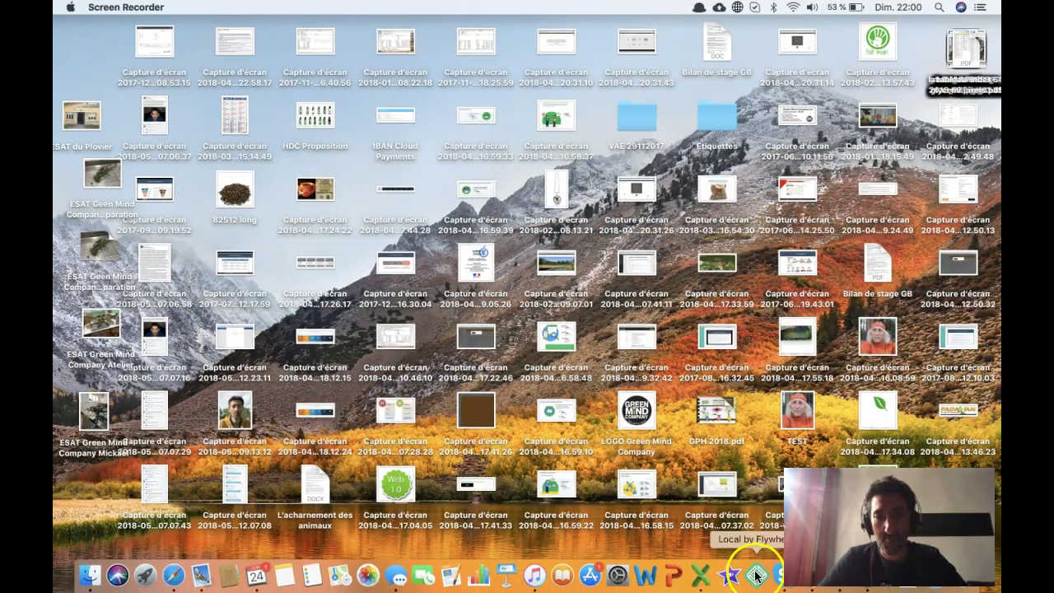
- Reopen prof NDRC.csv in Excel from today's recent workbooks
left_click(696, 574)
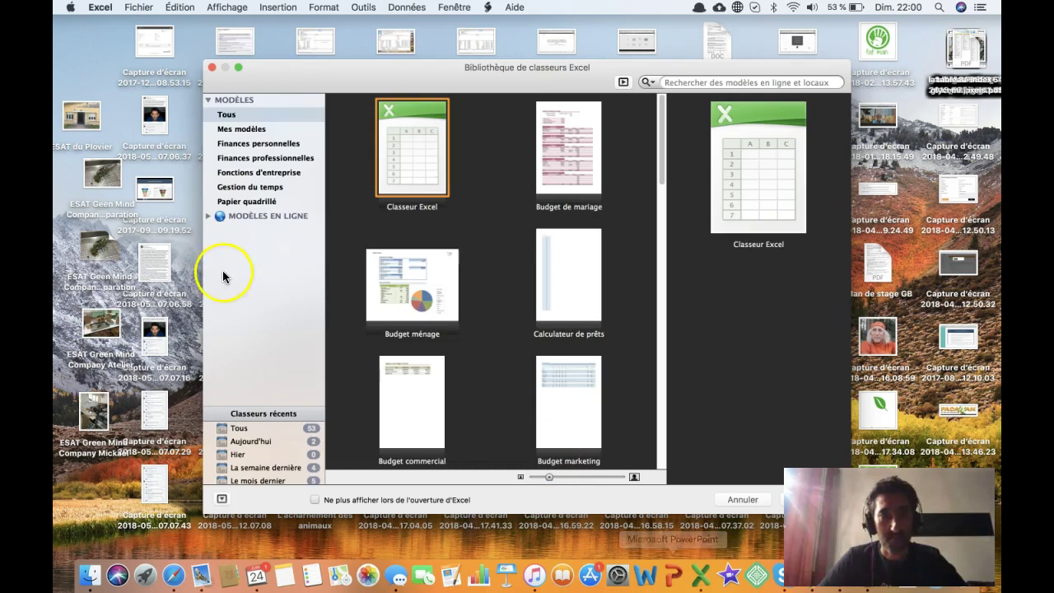
left_click(285, 442)
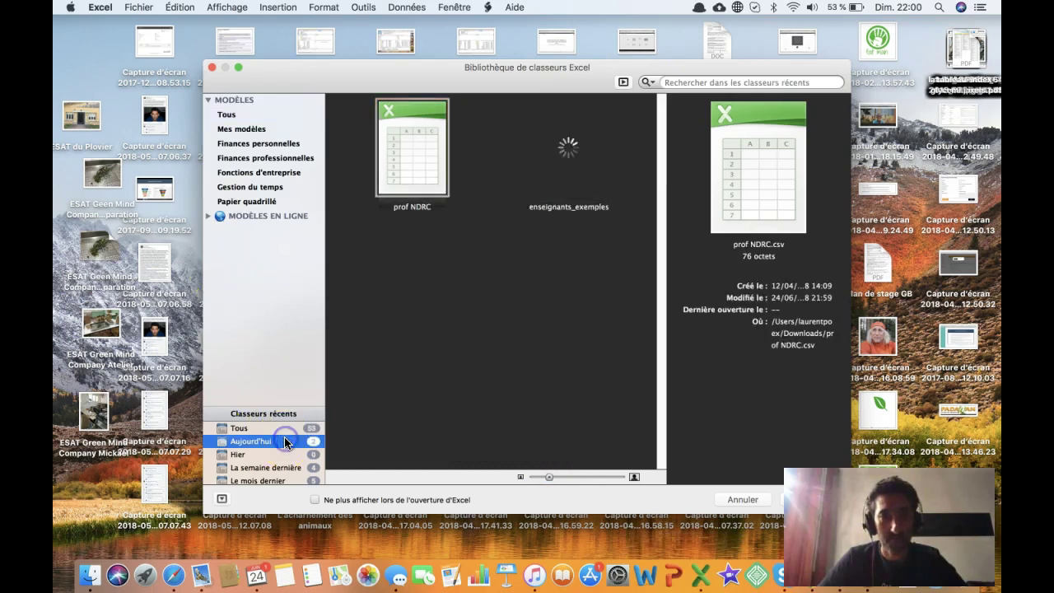
left_click(419, 179)
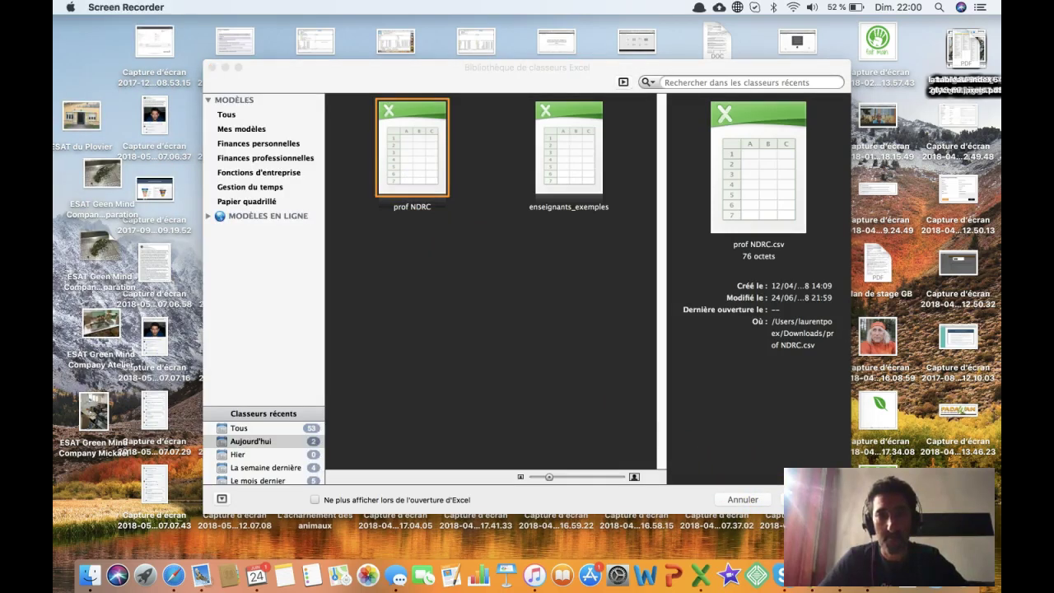
left_click(783, 500)
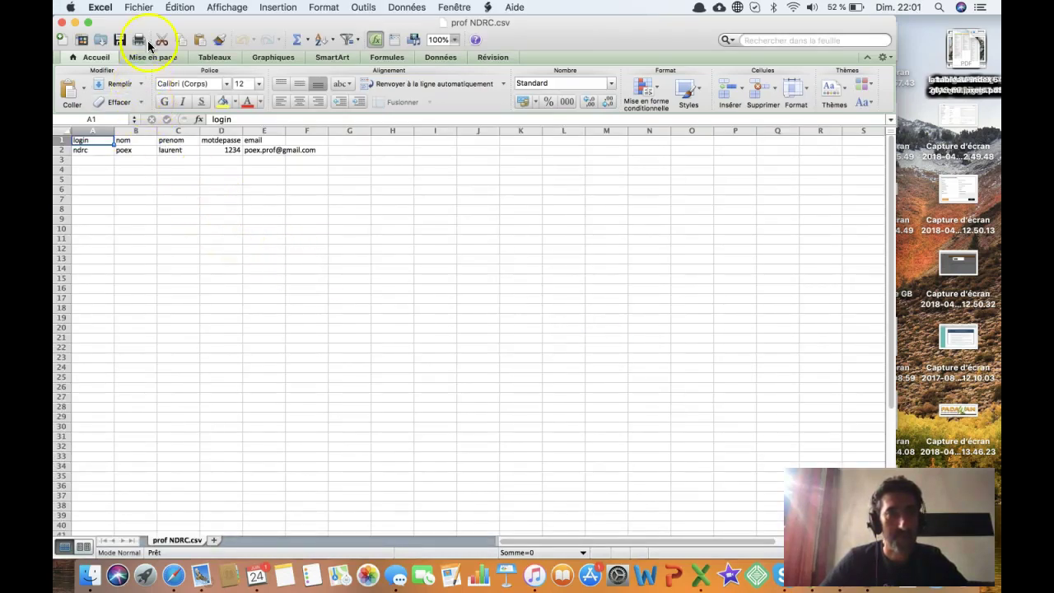
- Save the teacher sheet as the CSV 'prof NDRC 1', then close it without saving again
left_click(145, 10)
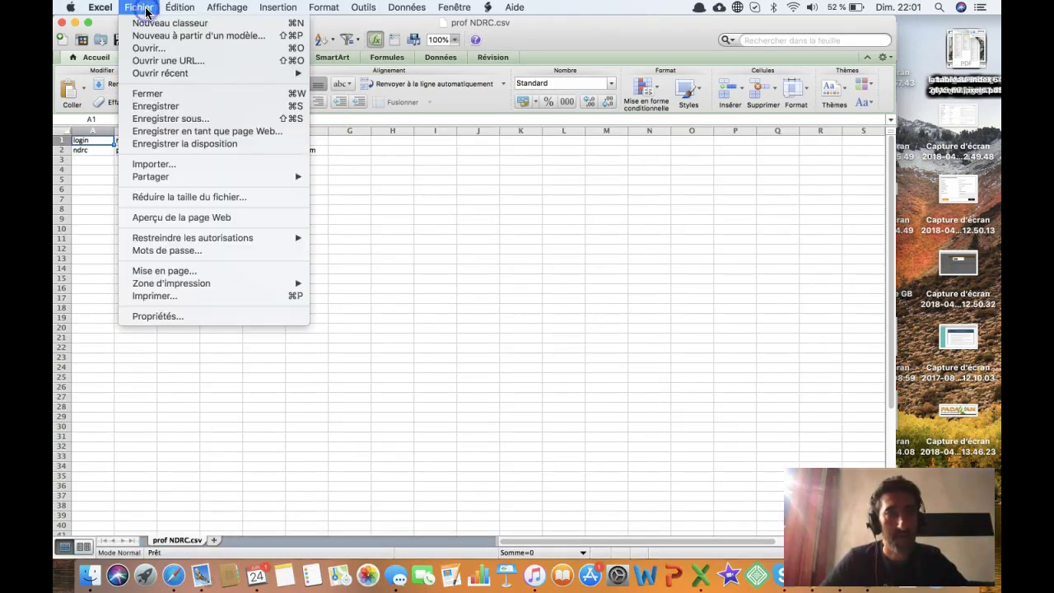
left_click(191, 117)
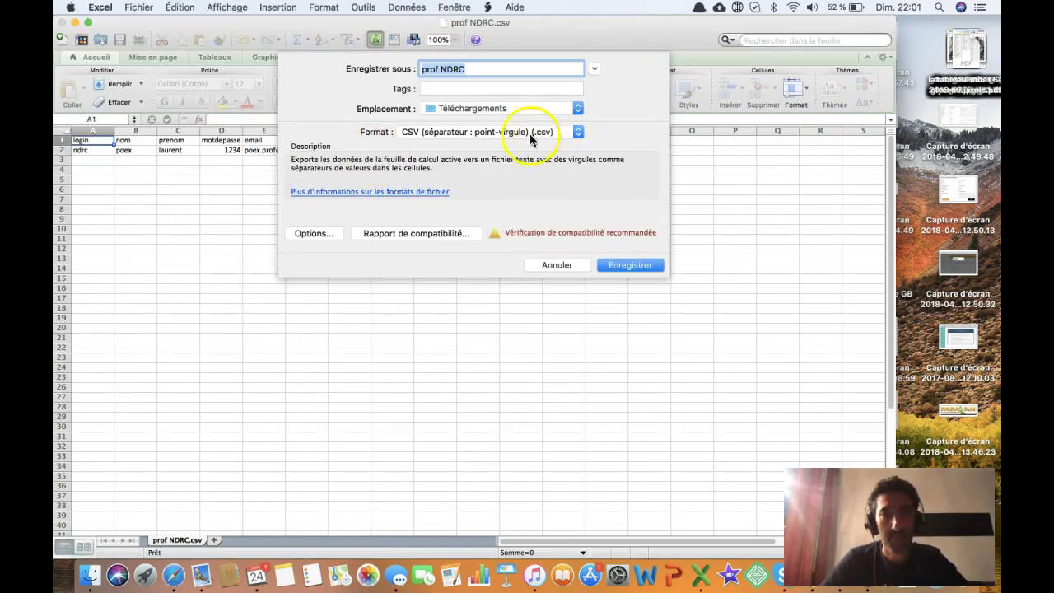
left_click(482, 69)
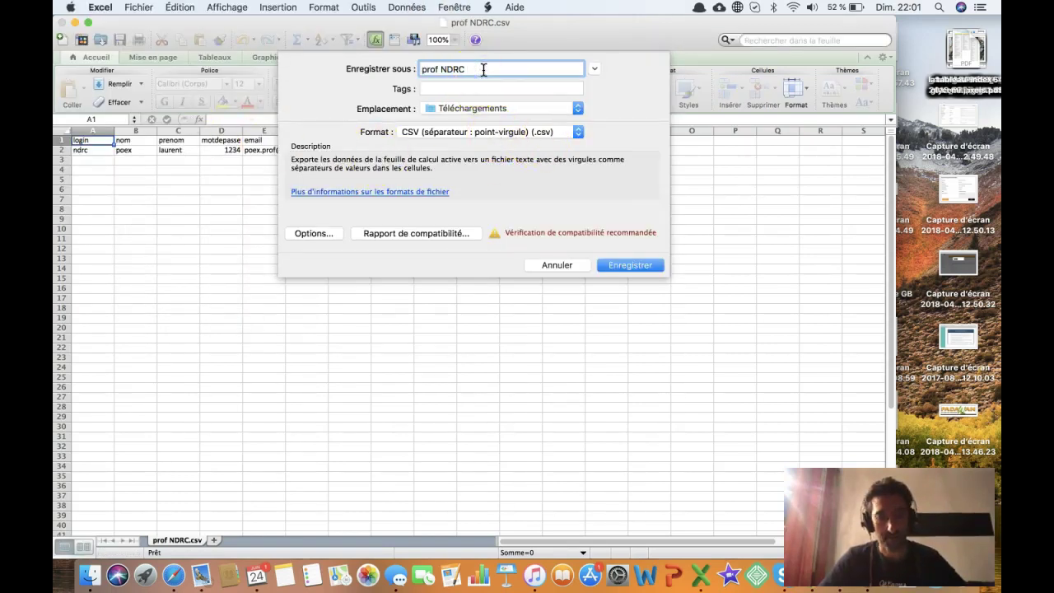
type("1")
left_click(628, 265)
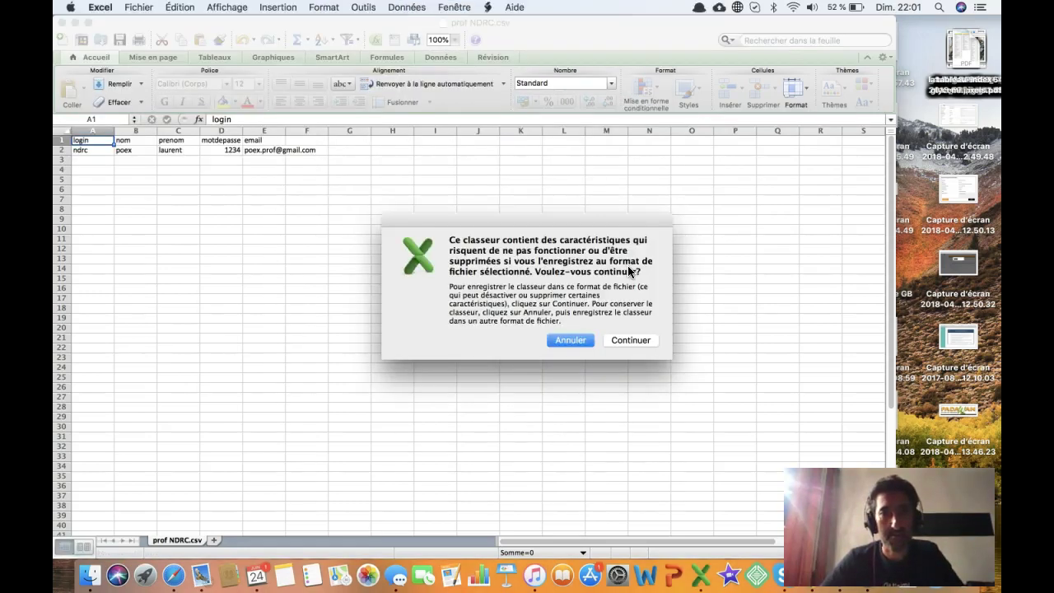
left_click(627, 340)
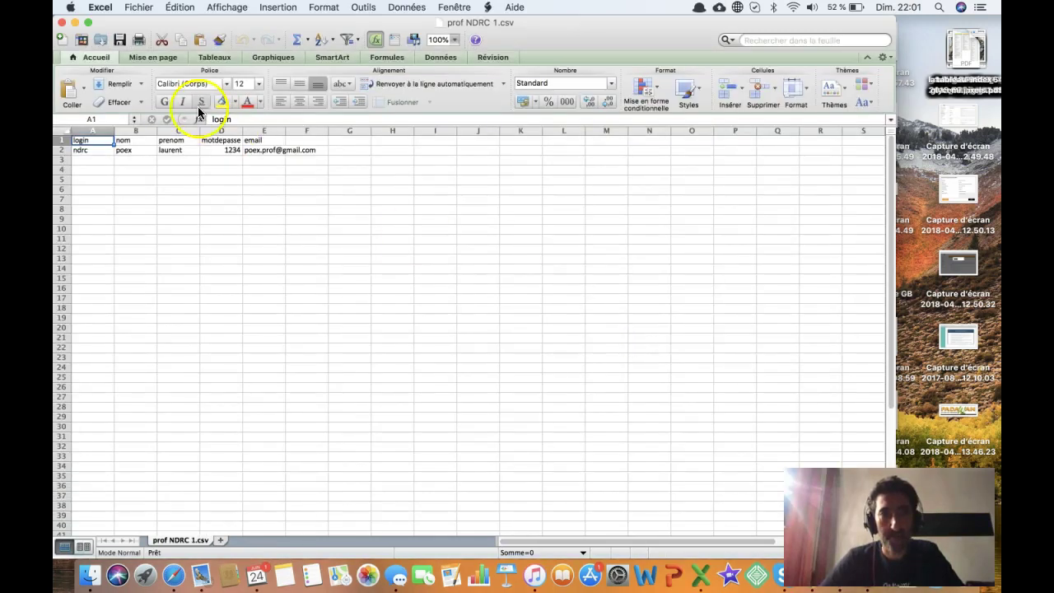
left_click(63, 24)
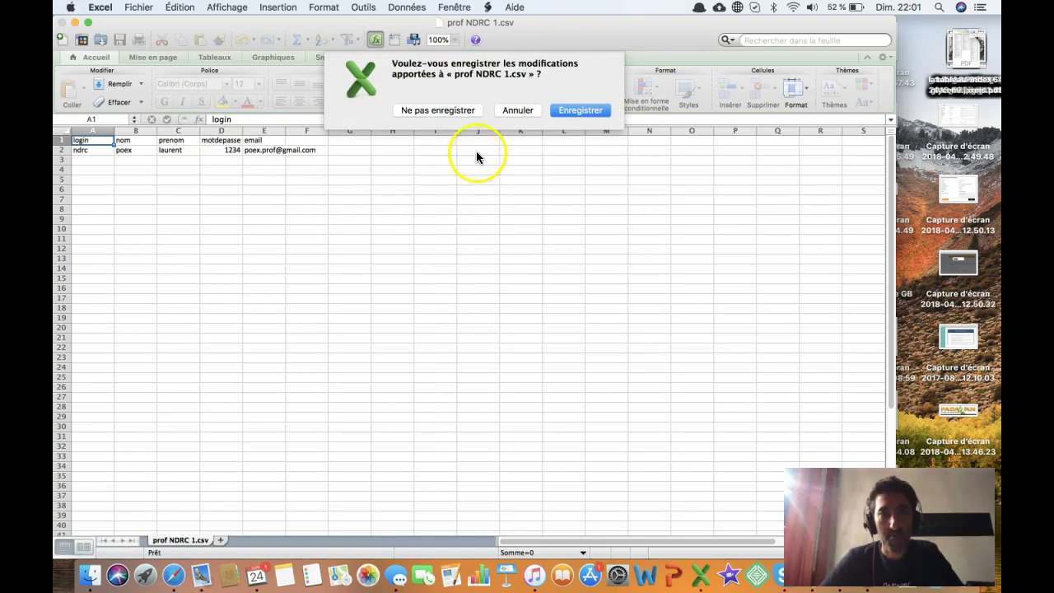
left_click(464, 111)
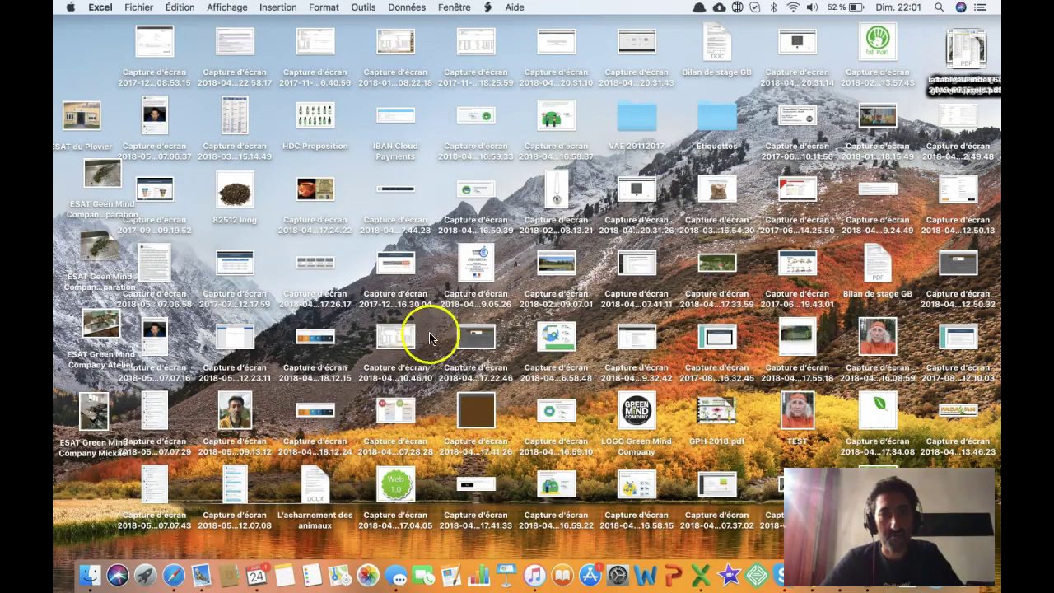
- Back in Chrome, load prof NDRC 1 from Téléchargements into the teacher import area after previewing it
left_click(218, 556)
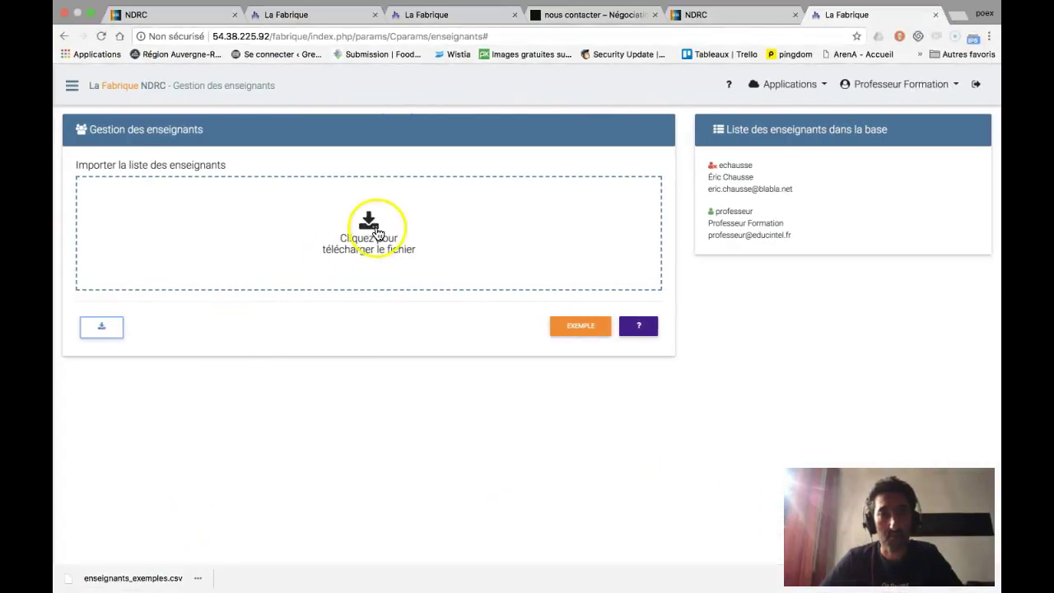
left_click(375, 230)
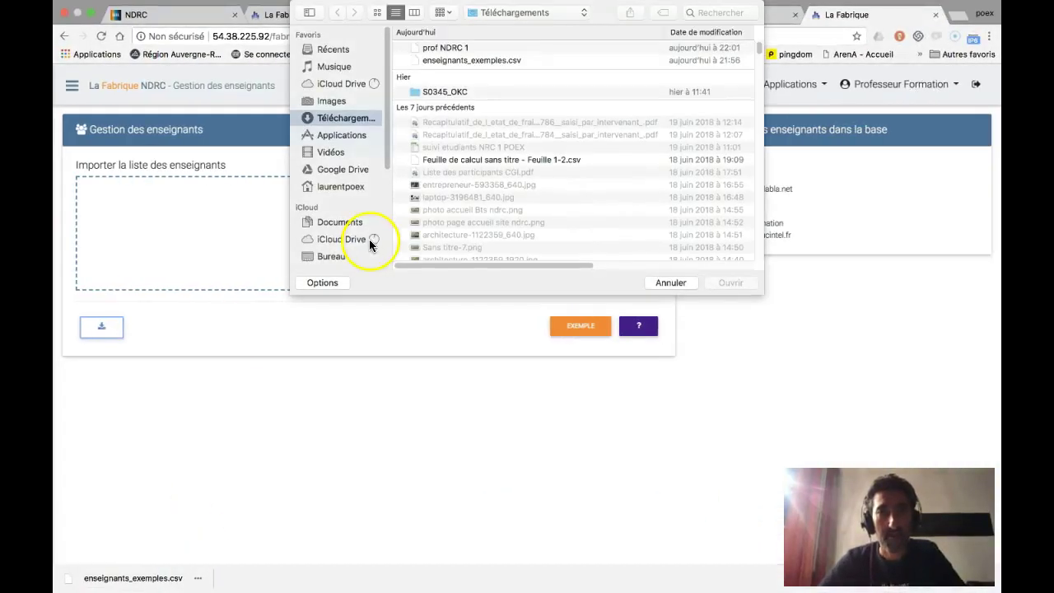
left_click(532, 43)
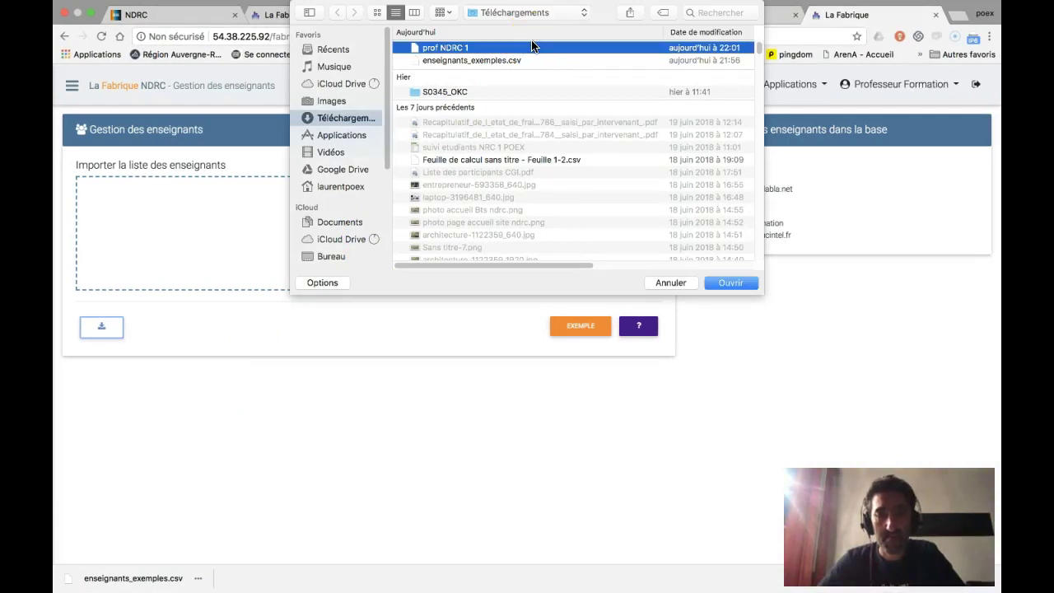
key("space")
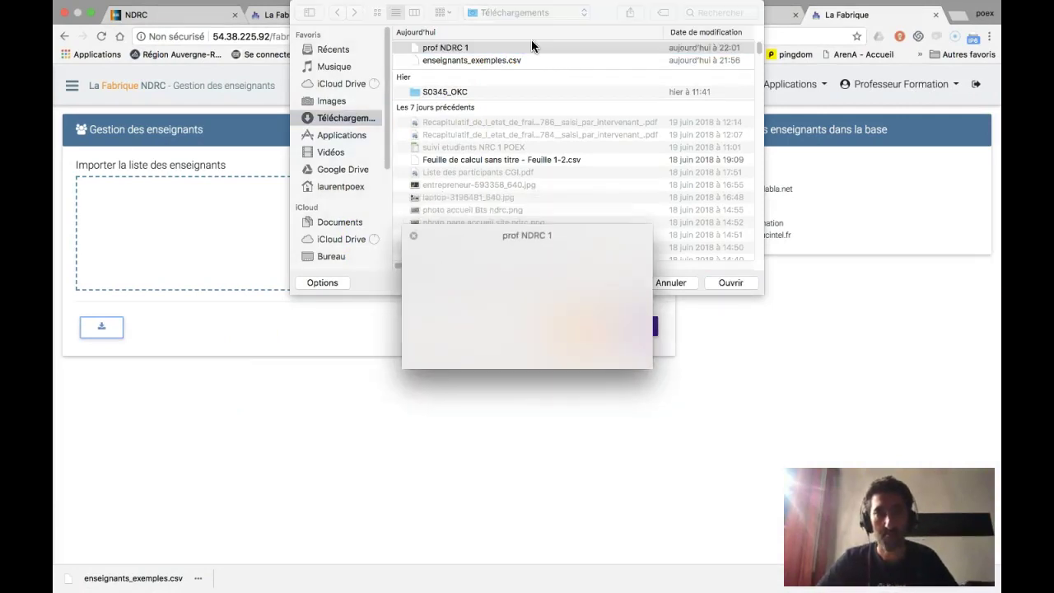
key("space")
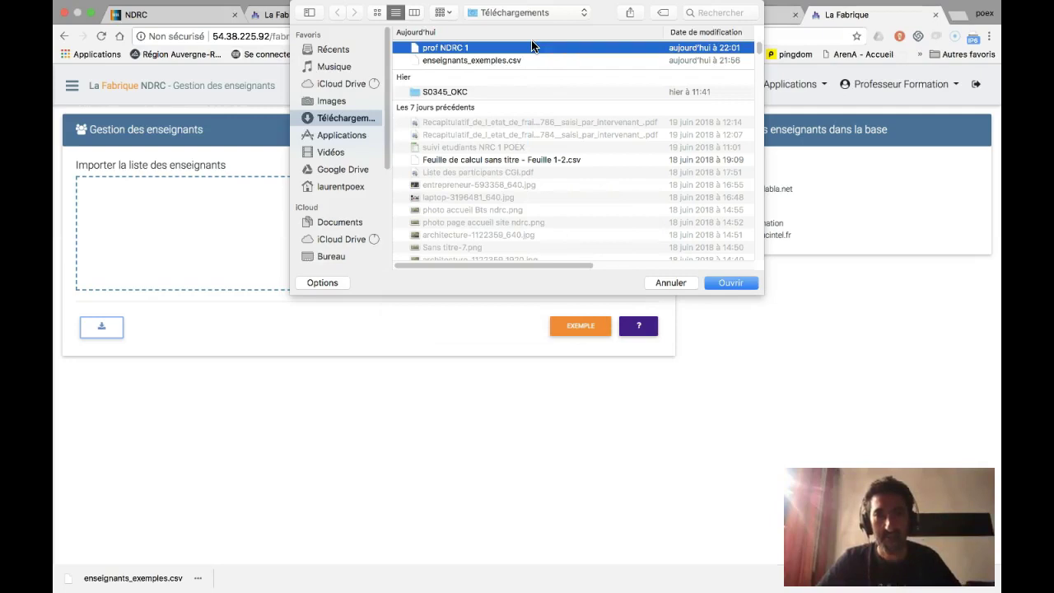
left_click(731, 283)
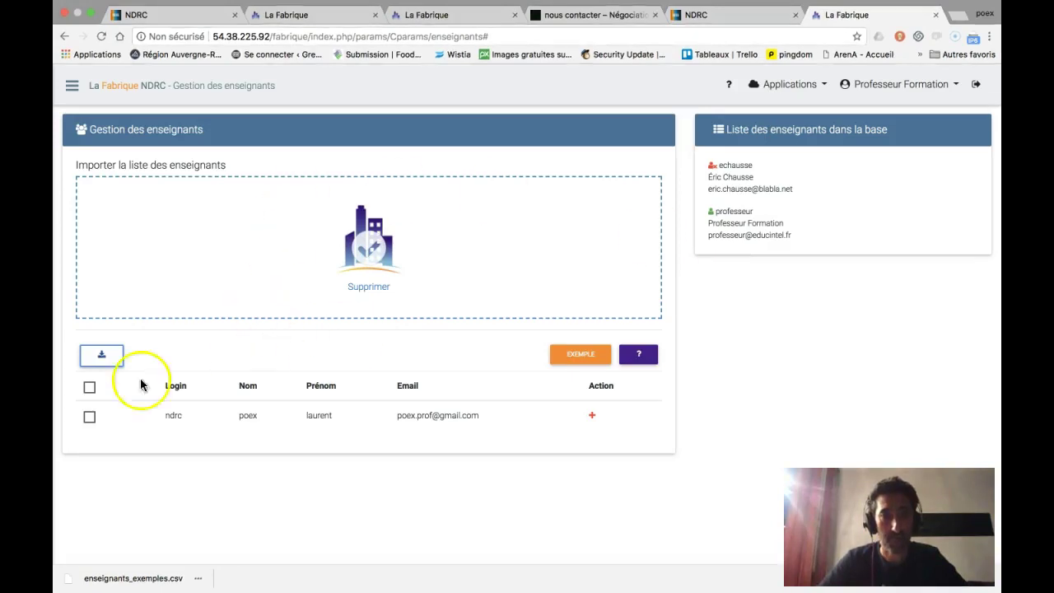
- Import the single teacher row from prof NDRC 1, confirming with OUI and dismissing the success alert
left_click(88, 420)
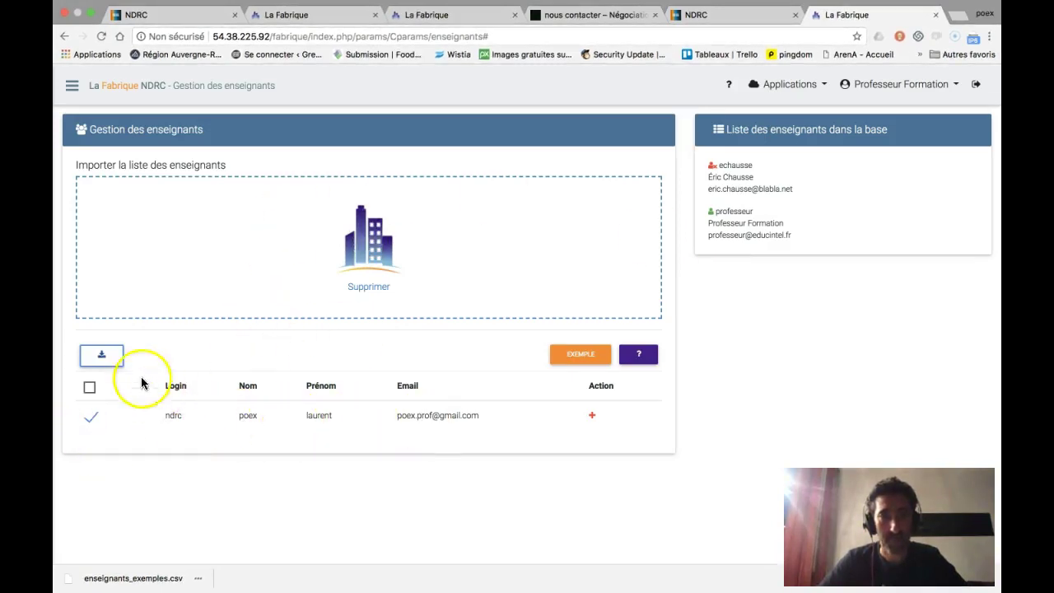
left_click(103, 356)
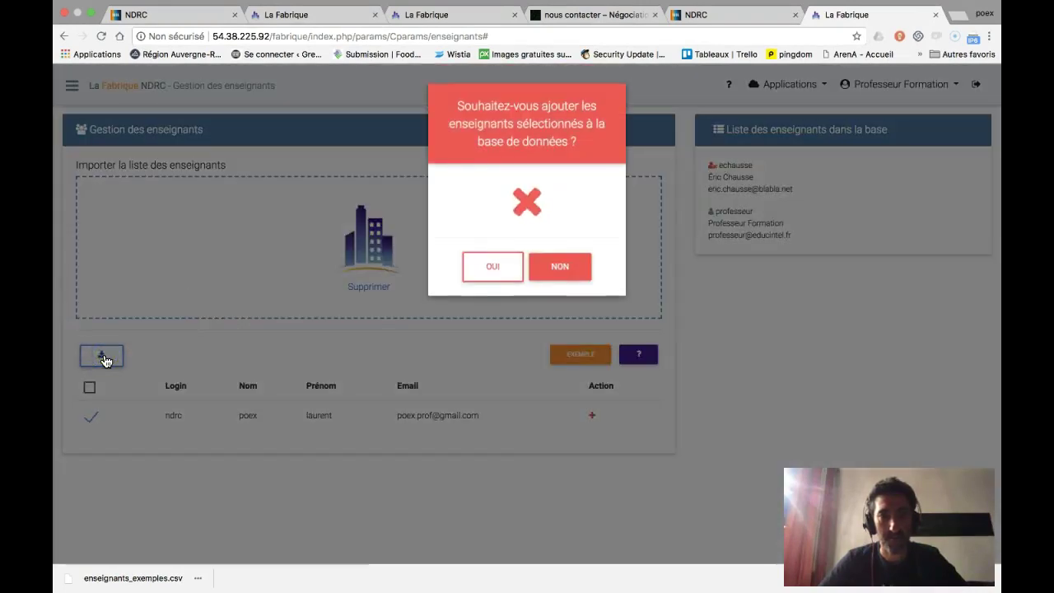
left_click(486, 266)
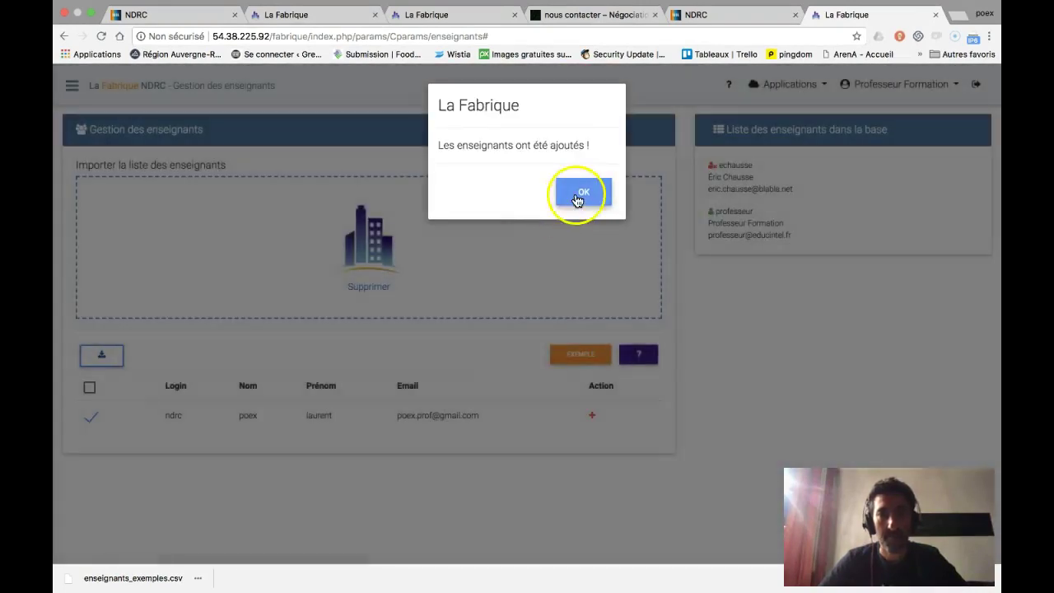
left_click(579, 197)
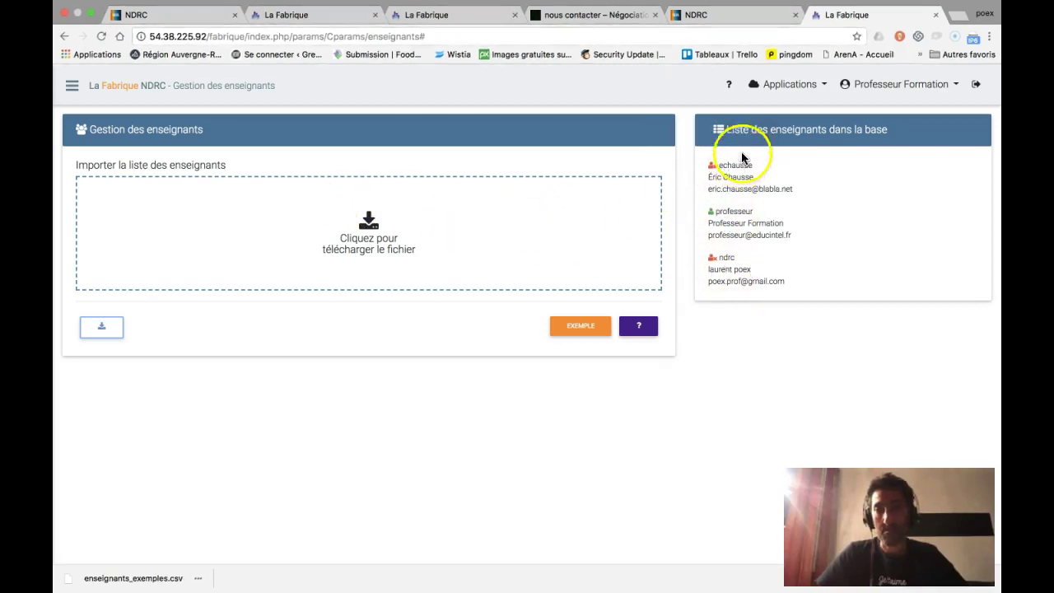
- Go to the Étudiants page under Paramétrages, then switch to the desktop space
left_click(72, 85)
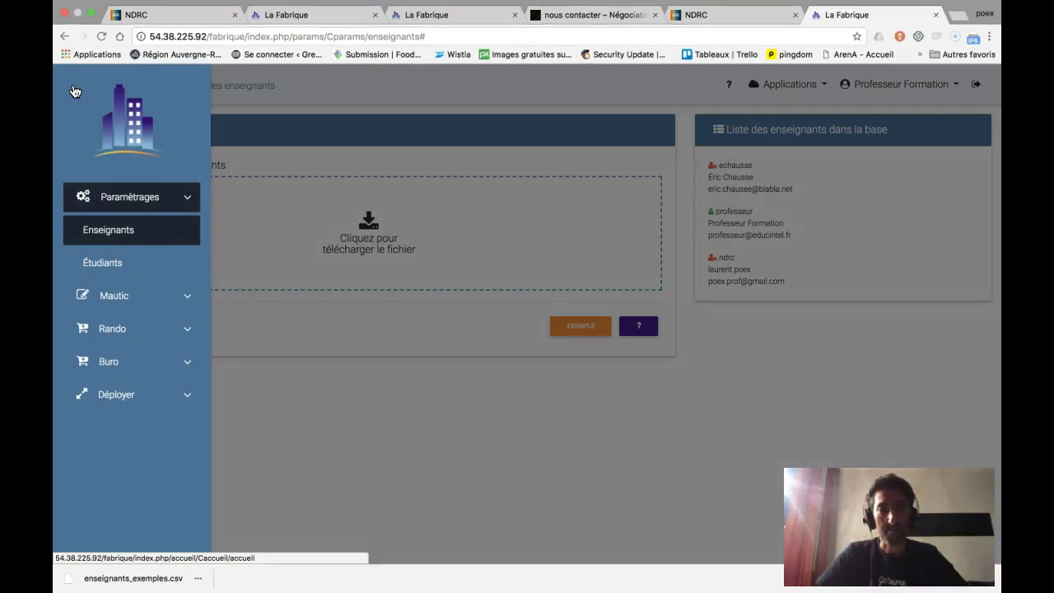
left_click(107, 263)
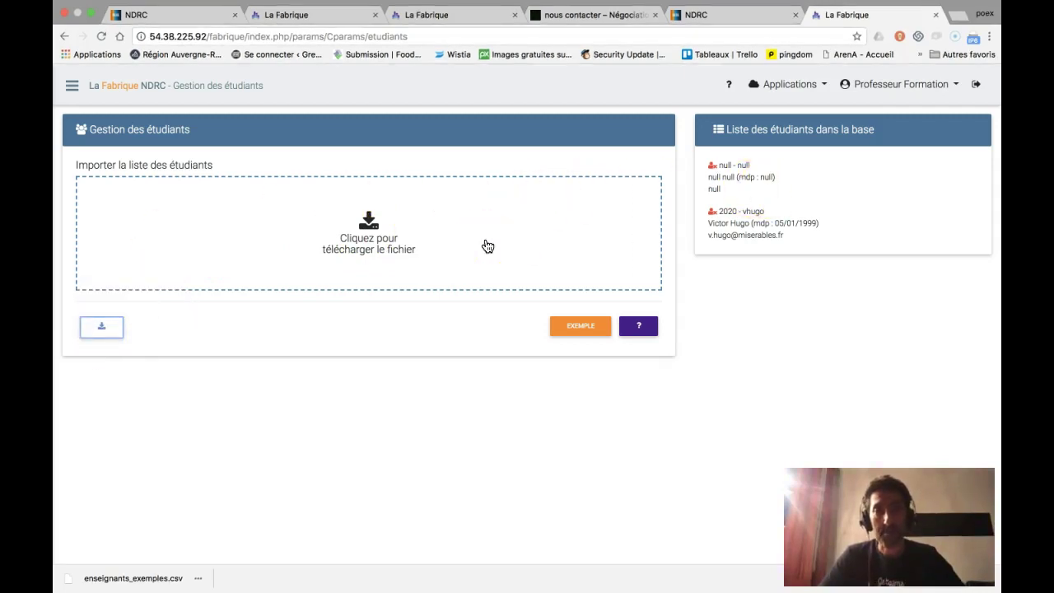
key("ctrl+Left")
key("ctrl+Left")
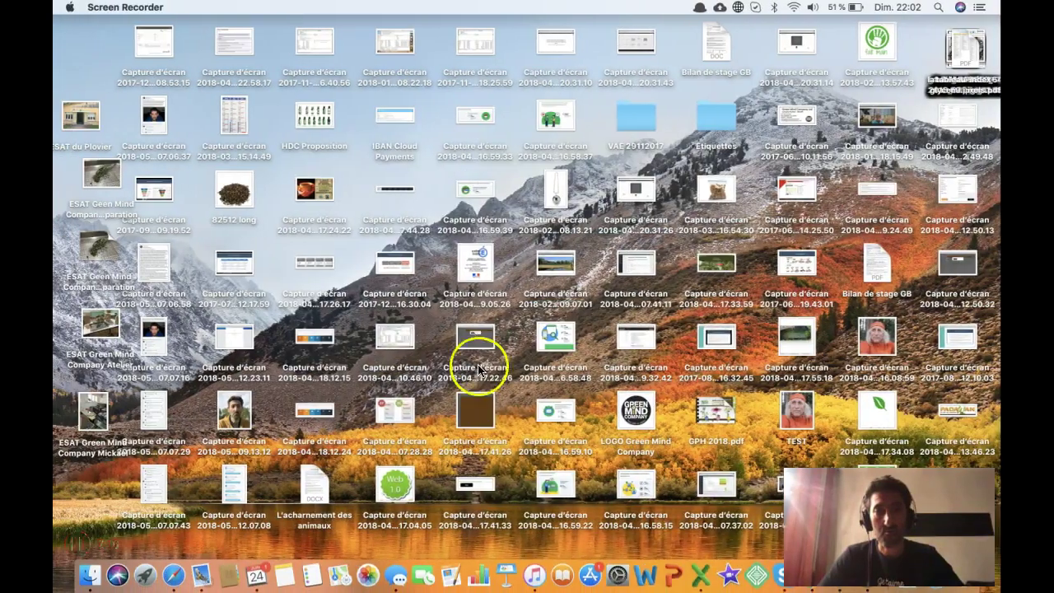
- Open prof NDRC 1 in Excel from today's recent workbooks
left_click(713, 573)
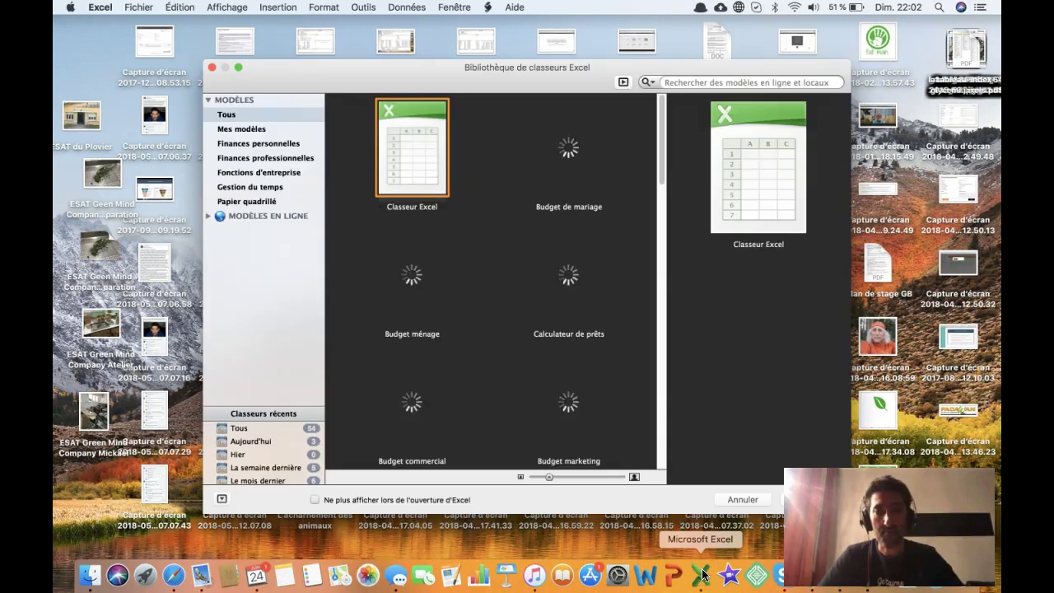
left_click(170, 443)
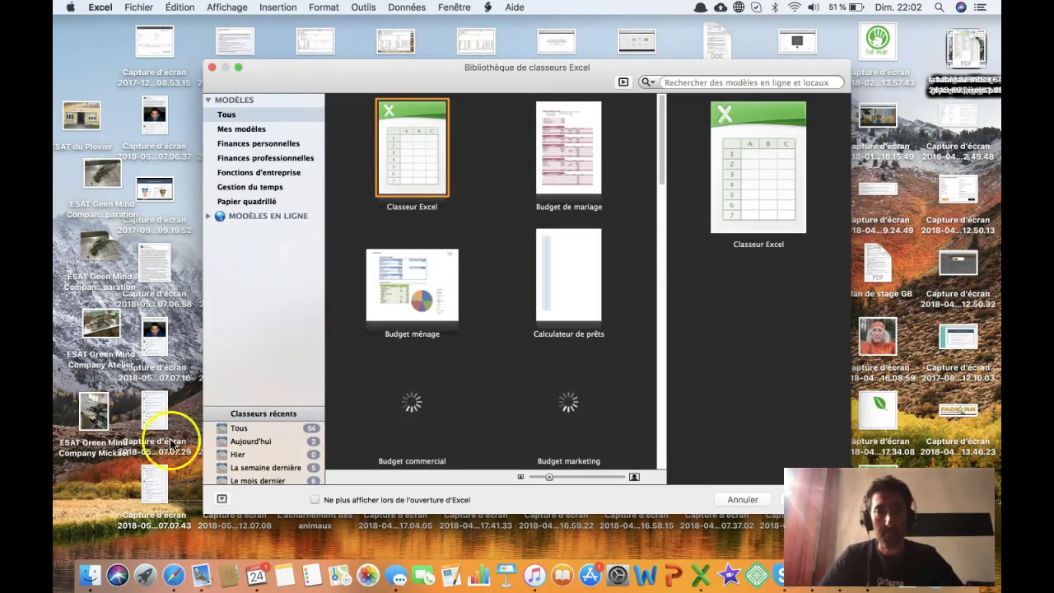
left_click(250, 441)
double_click(419, 154)
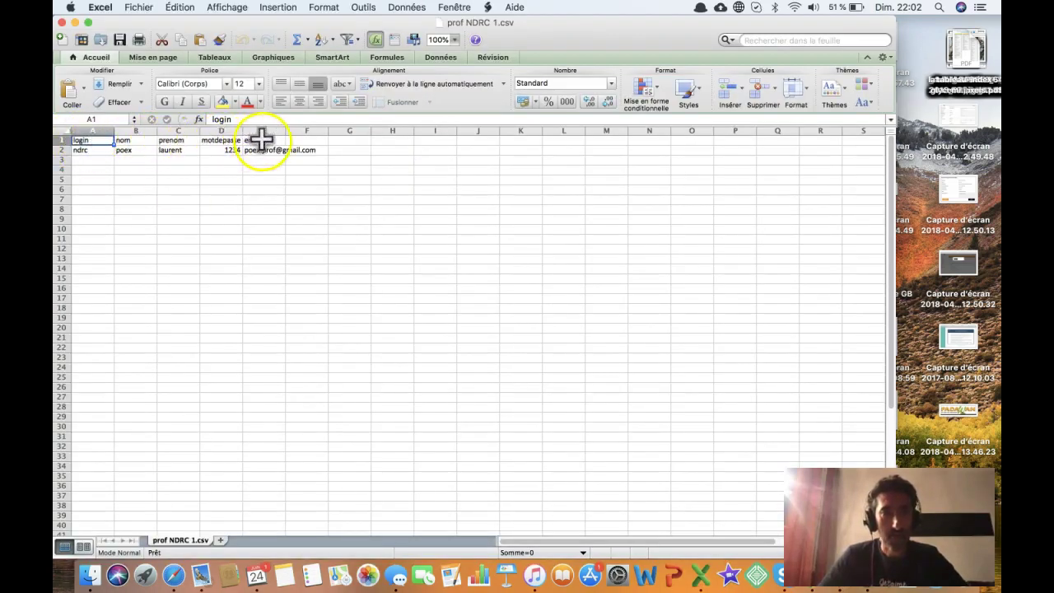
- Insert an empty row above the header row, leaving the first row blank
right_click(65, 141)
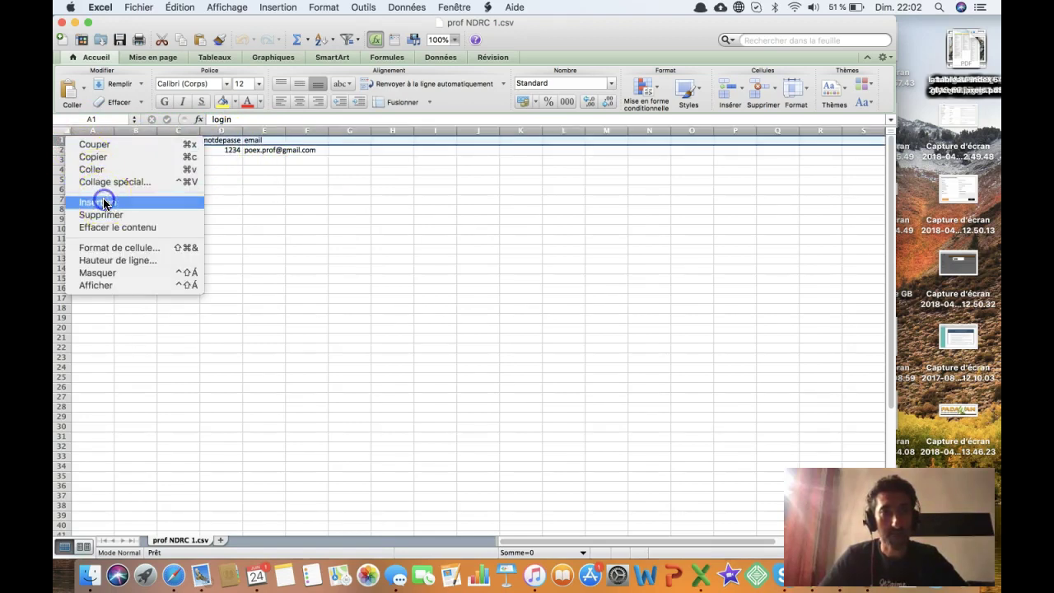
left_click(102, 202)
left_click(118, 194)
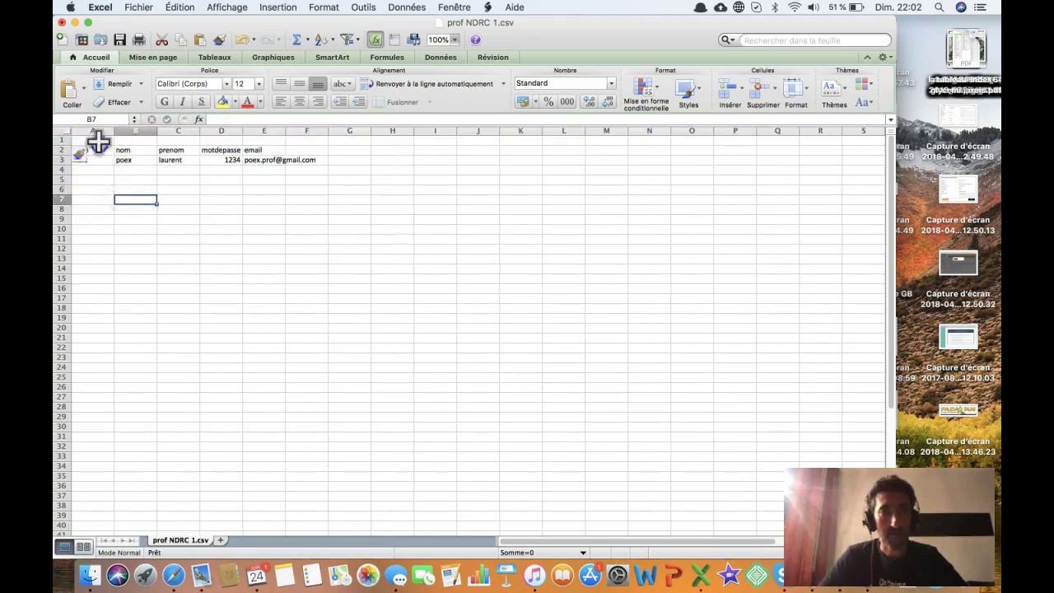
left_click(173, 140)
left_click(216, 139)
left_click(255, 142)
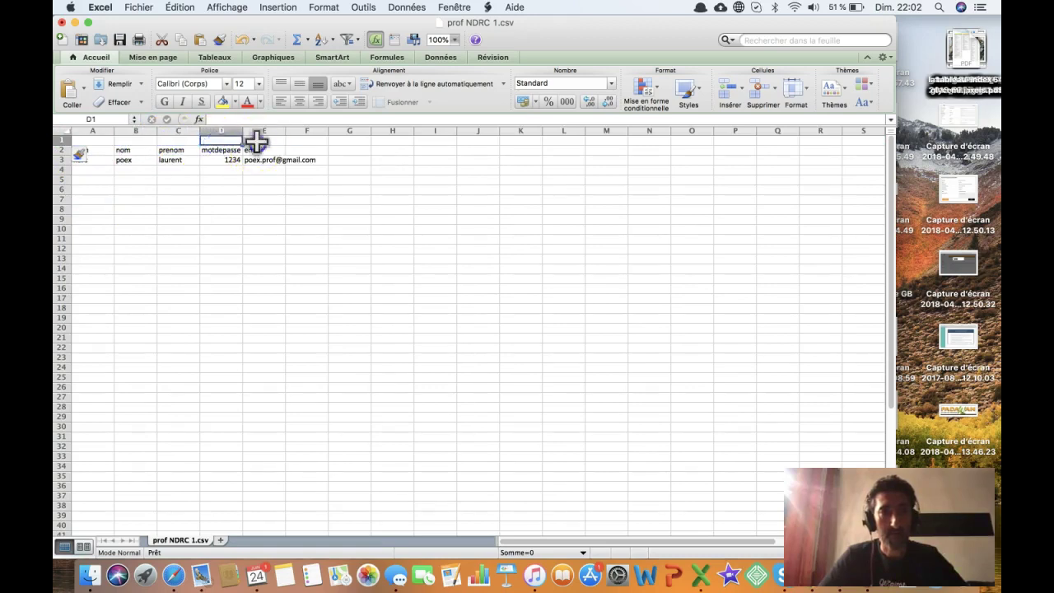
left_click(135, 191)
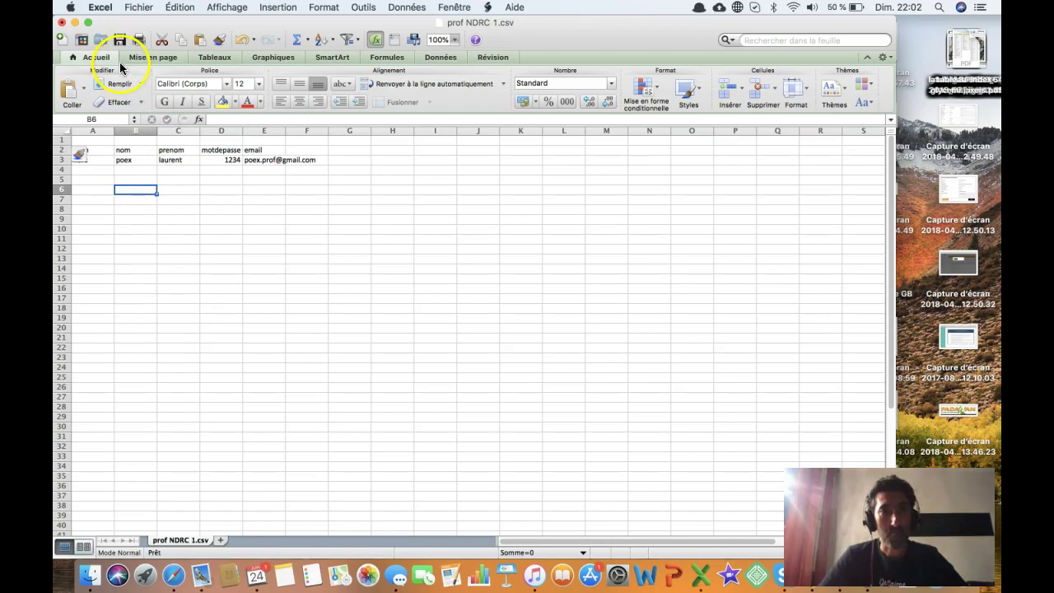
- Save the sheet as the CSV 'prof NDRC 2', then close the workbook without saving again
left_click(137, 8)
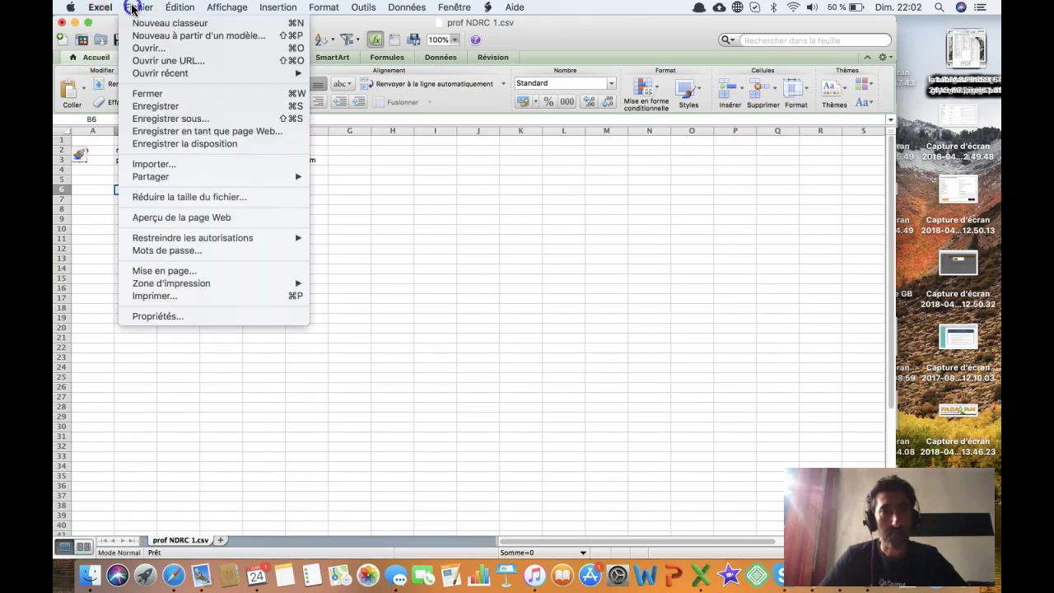
left_click(187, 117)
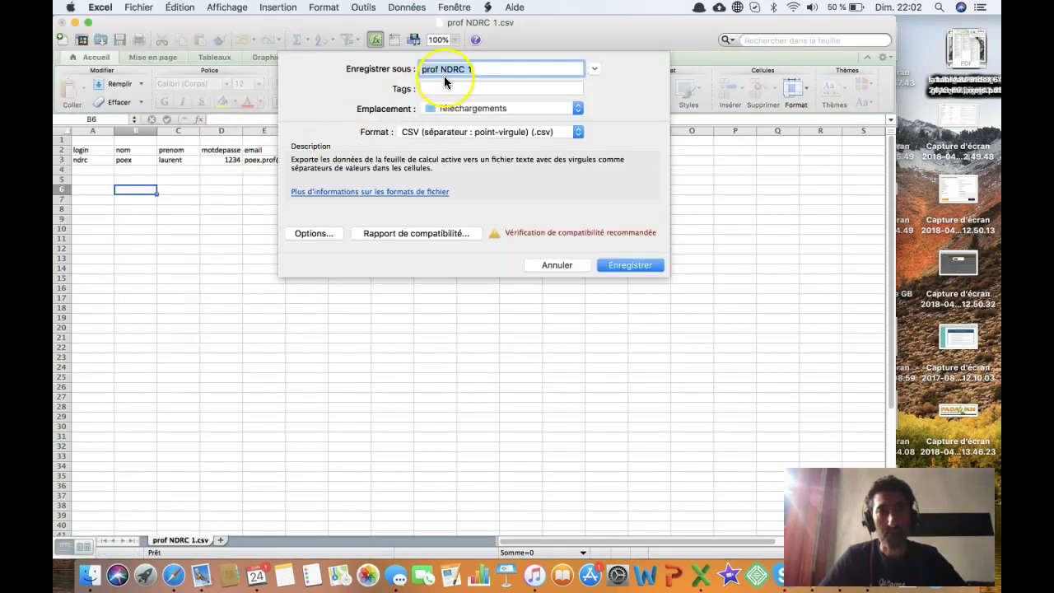
left_click(485, 68)
key("BackSpace")
type("2")
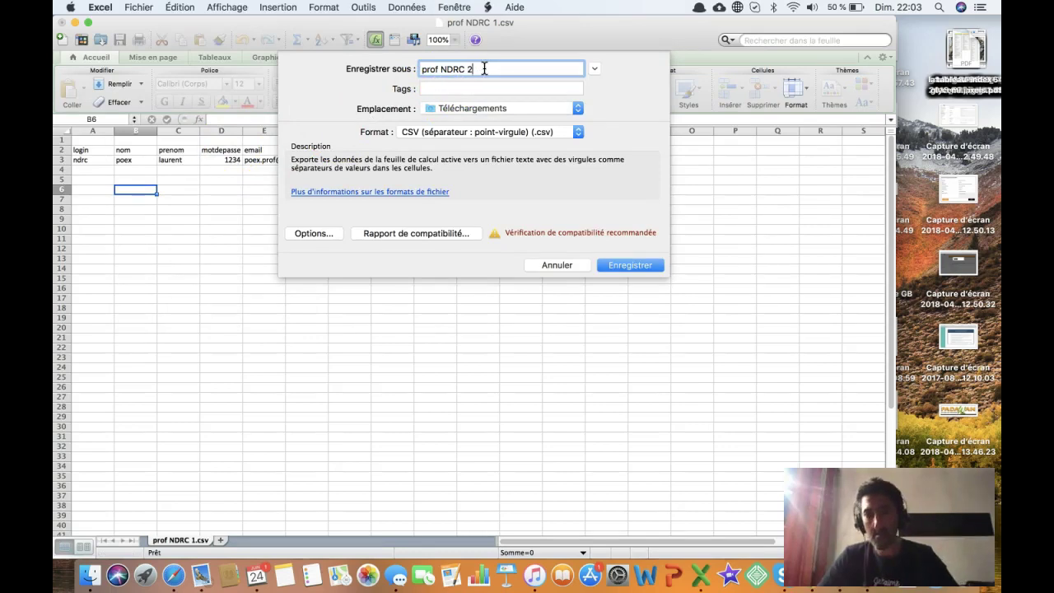
left_click(628, 266)
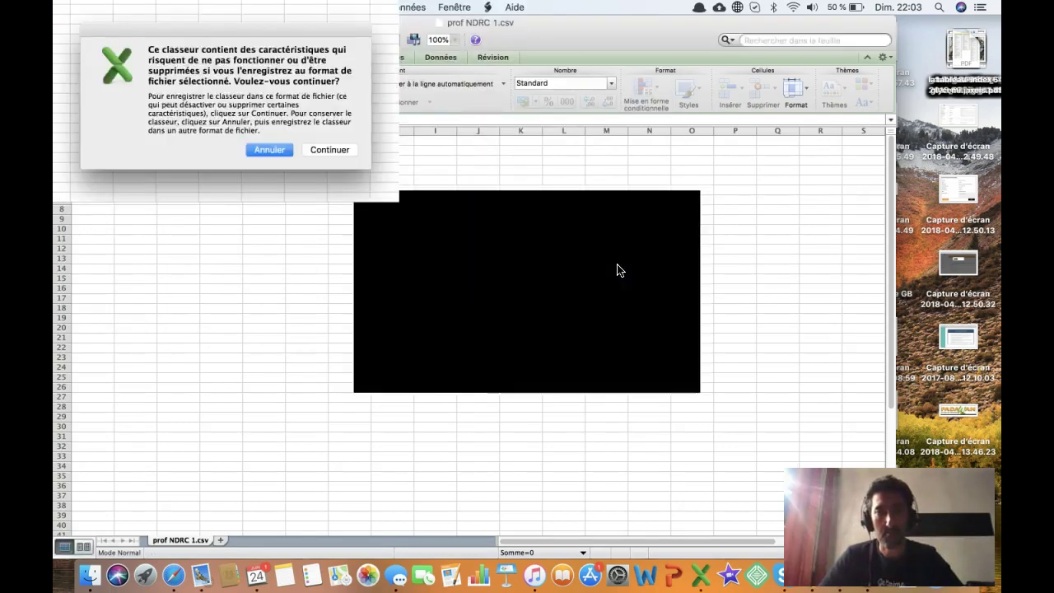
left_click(614, 340)
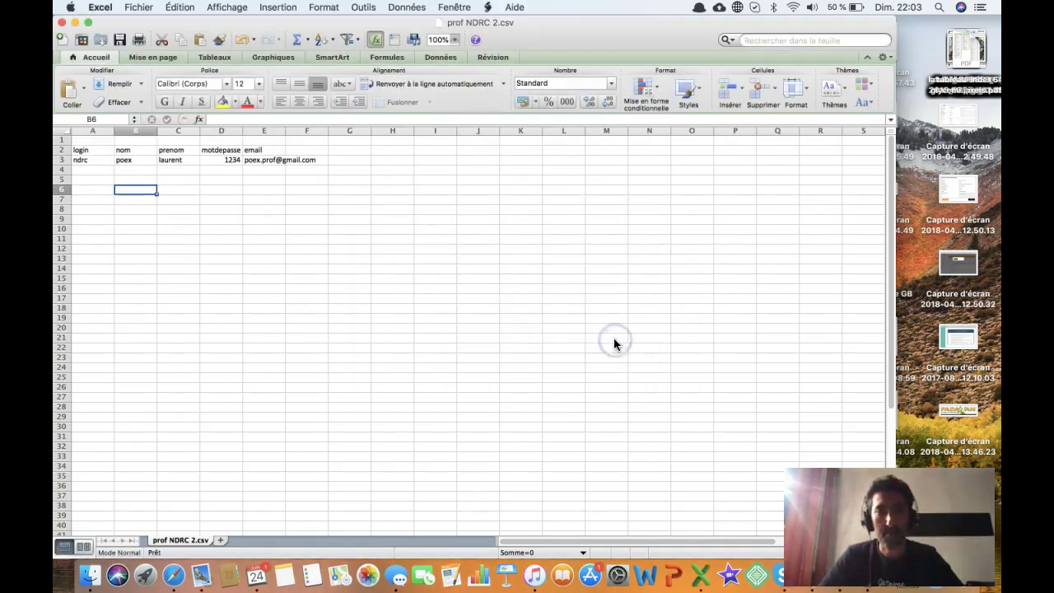
left_click(138, 7)
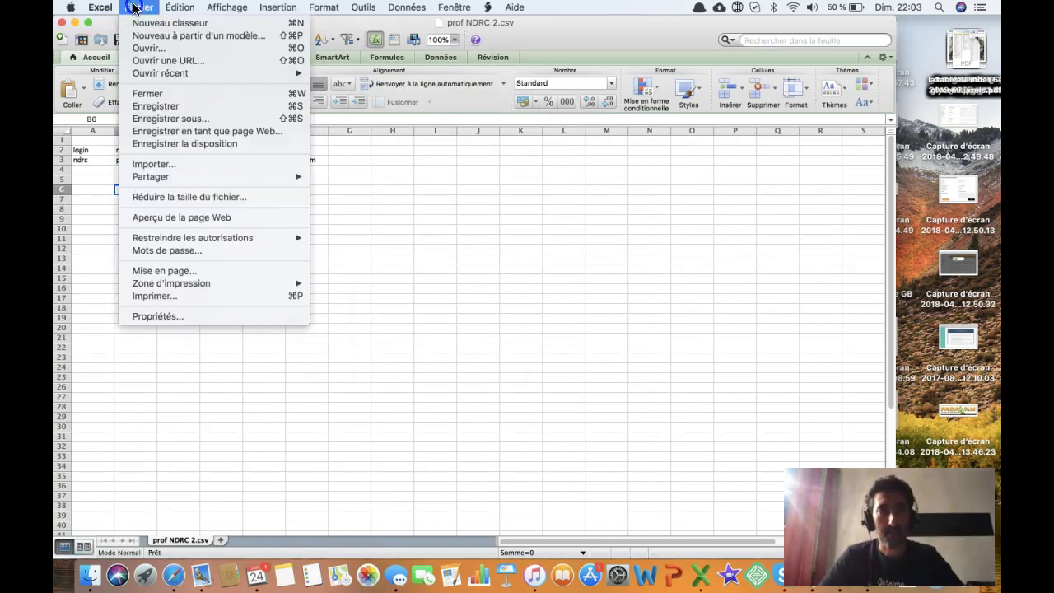
left_click(157, 95)
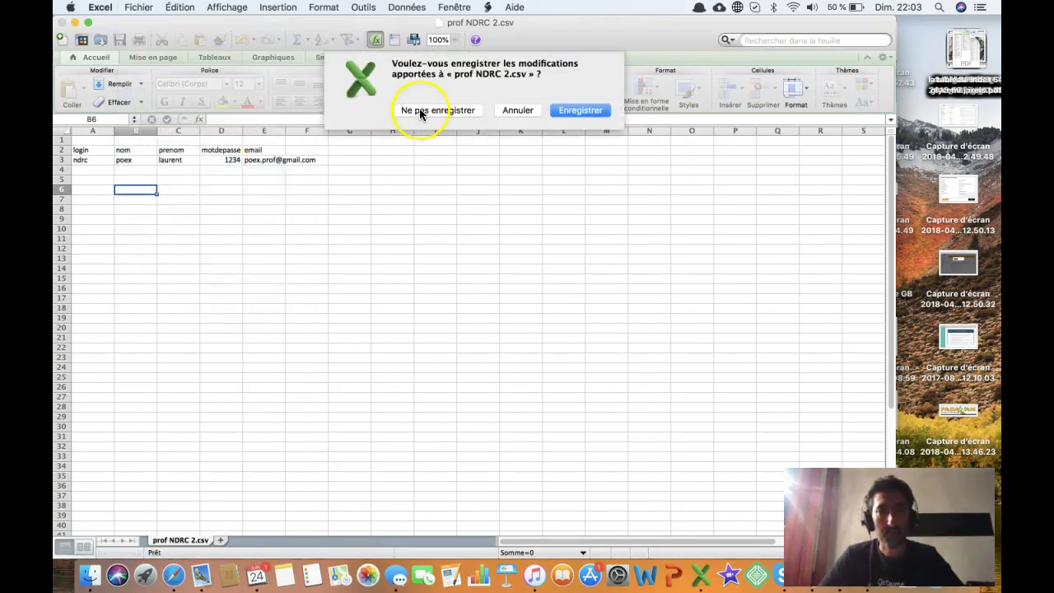
left_click(418, 111)
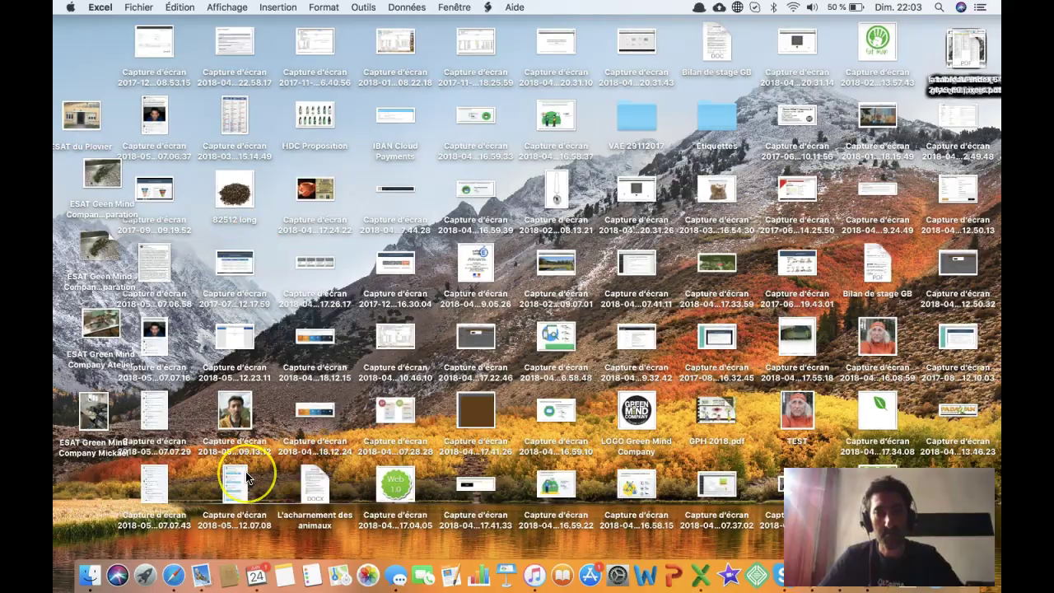
- Upload prof NDRC 2 to the student import, then open the format help after the promotion header error
key("super+Tab")
key("super+grave")
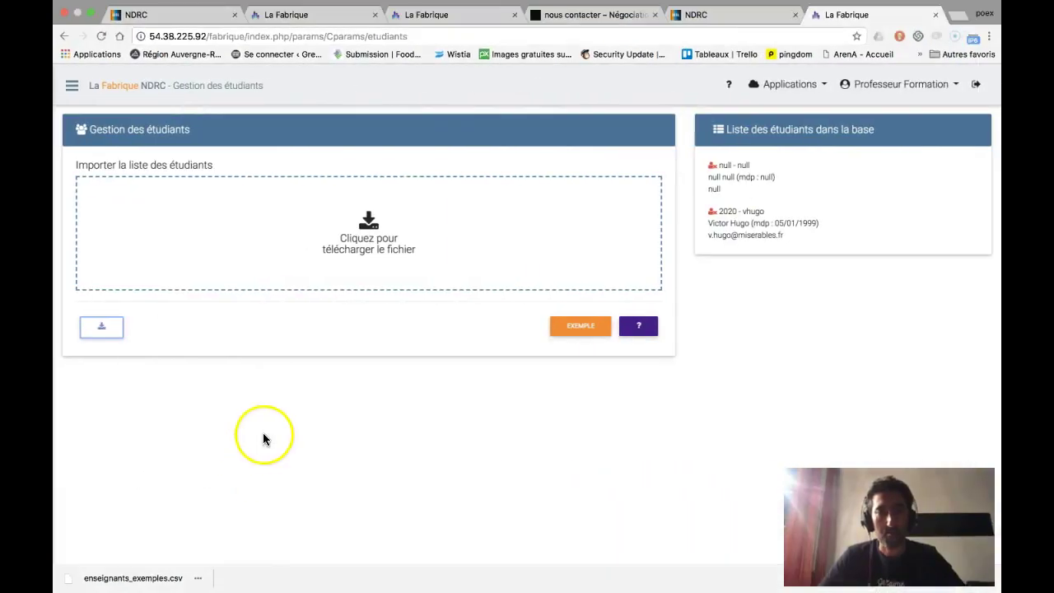
left_click(376, 232)
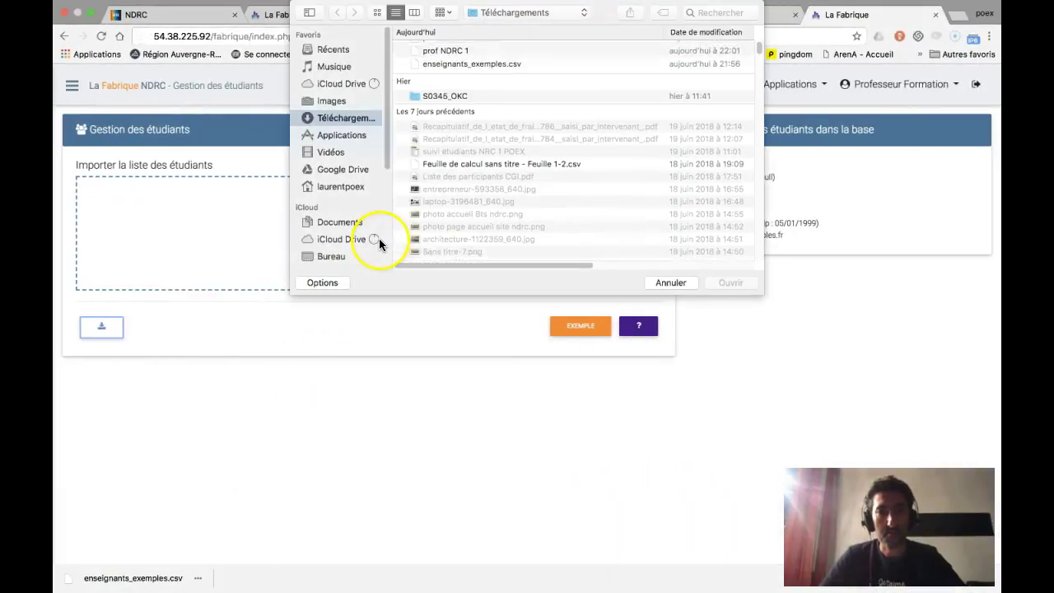
left_click(459, 48)
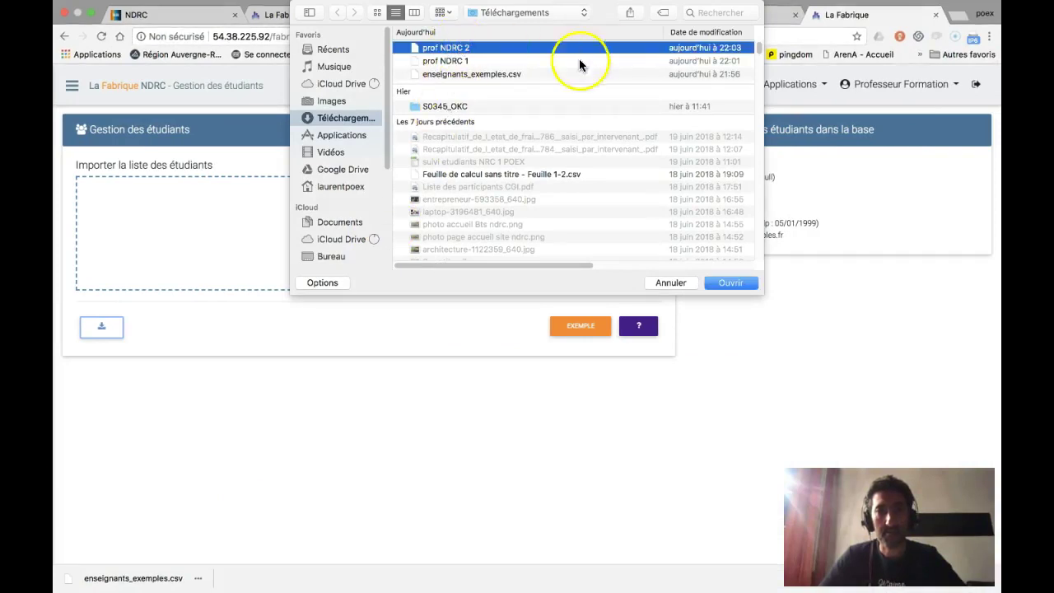
left_click(730, 283)
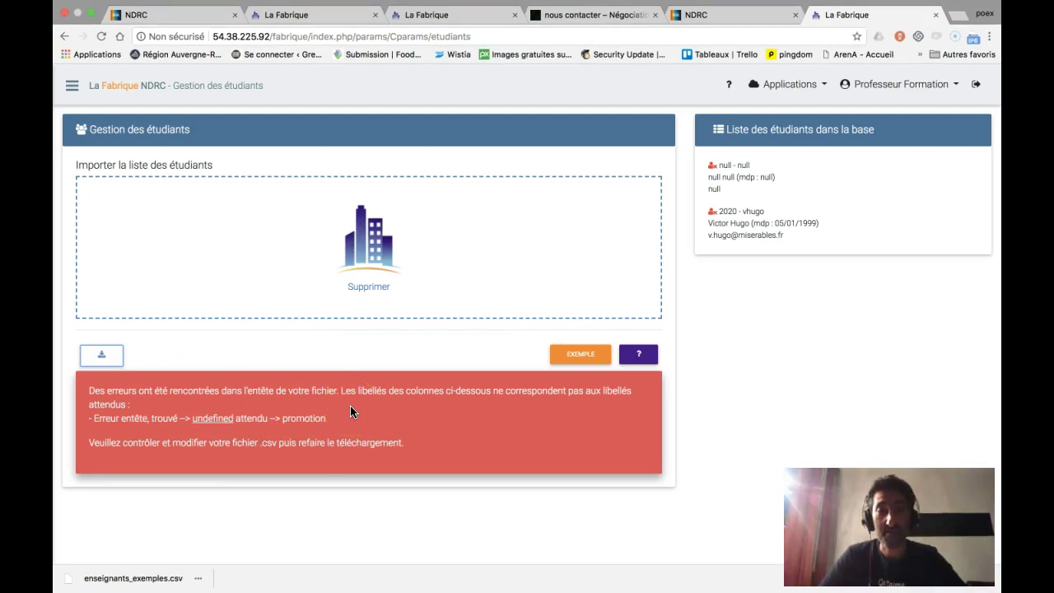
left_click(638, 355)
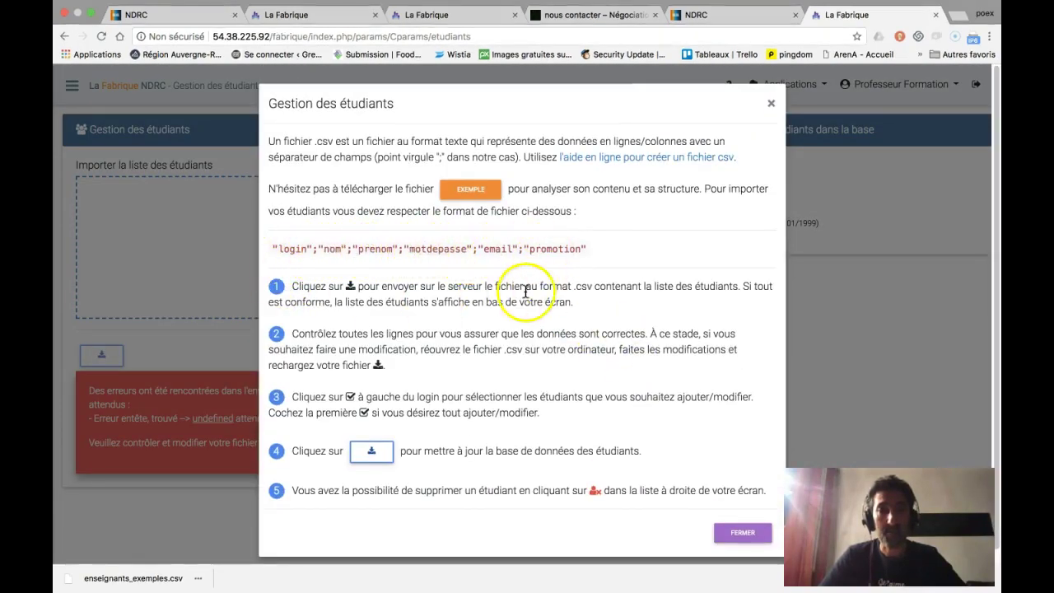
- Close the format help, then open and dismiss the navigation sidebar
left_click(741, 533)
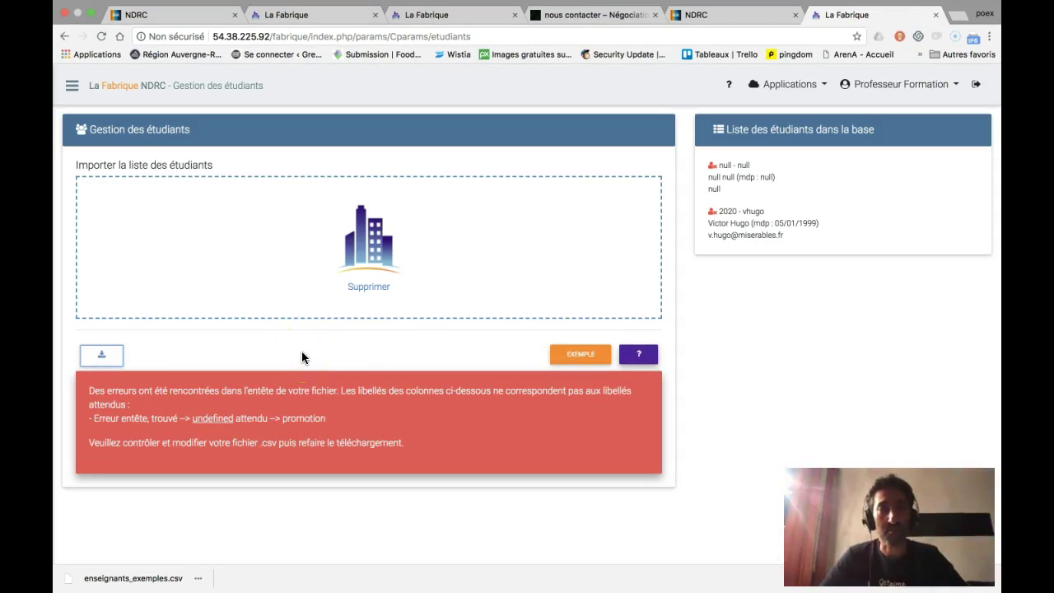
left_click(71, 85)
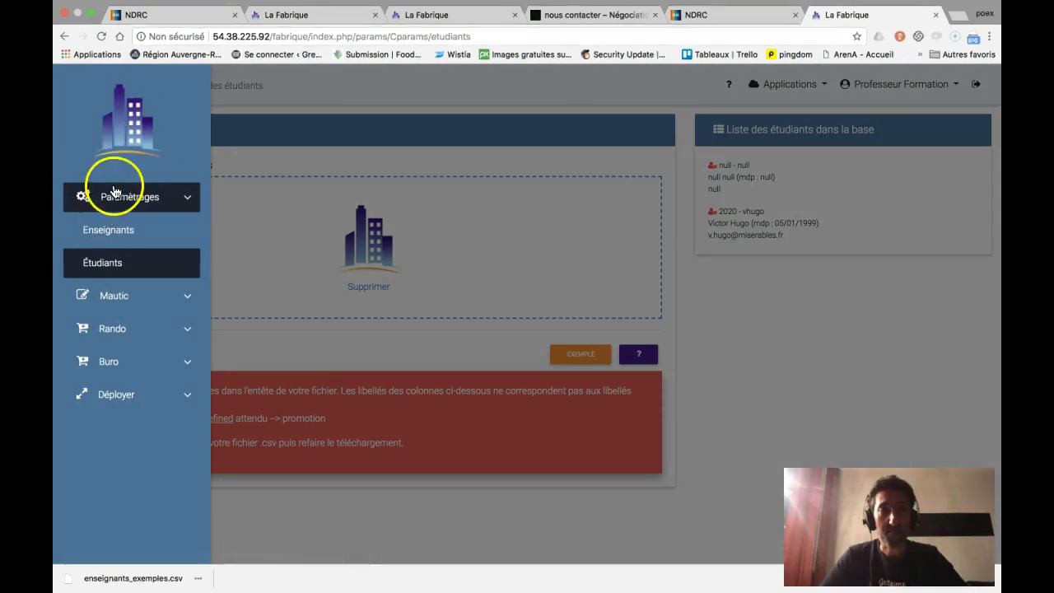
left_click(273, 95)
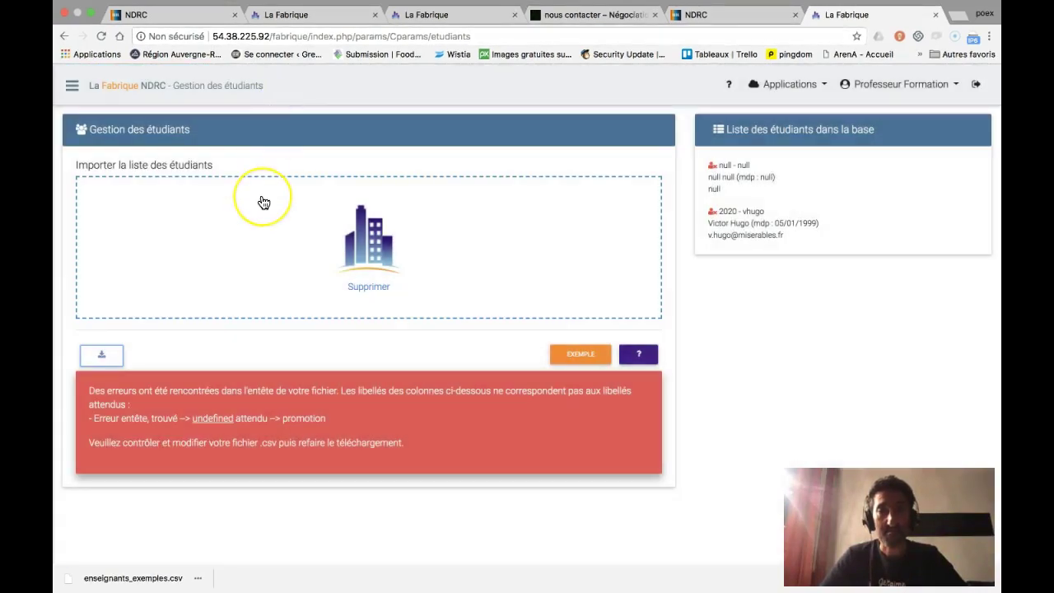